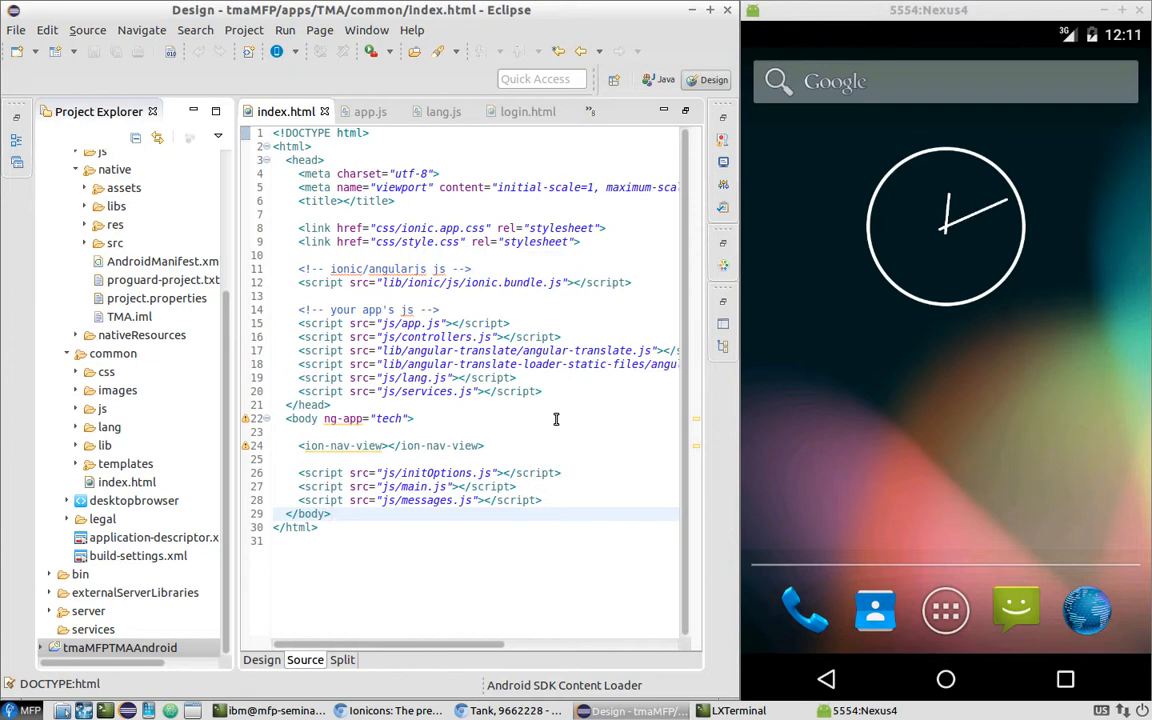
Start a new Test Workbench project named tmaTest in the default location and proceed to its default folders.
left_click(22, 30)
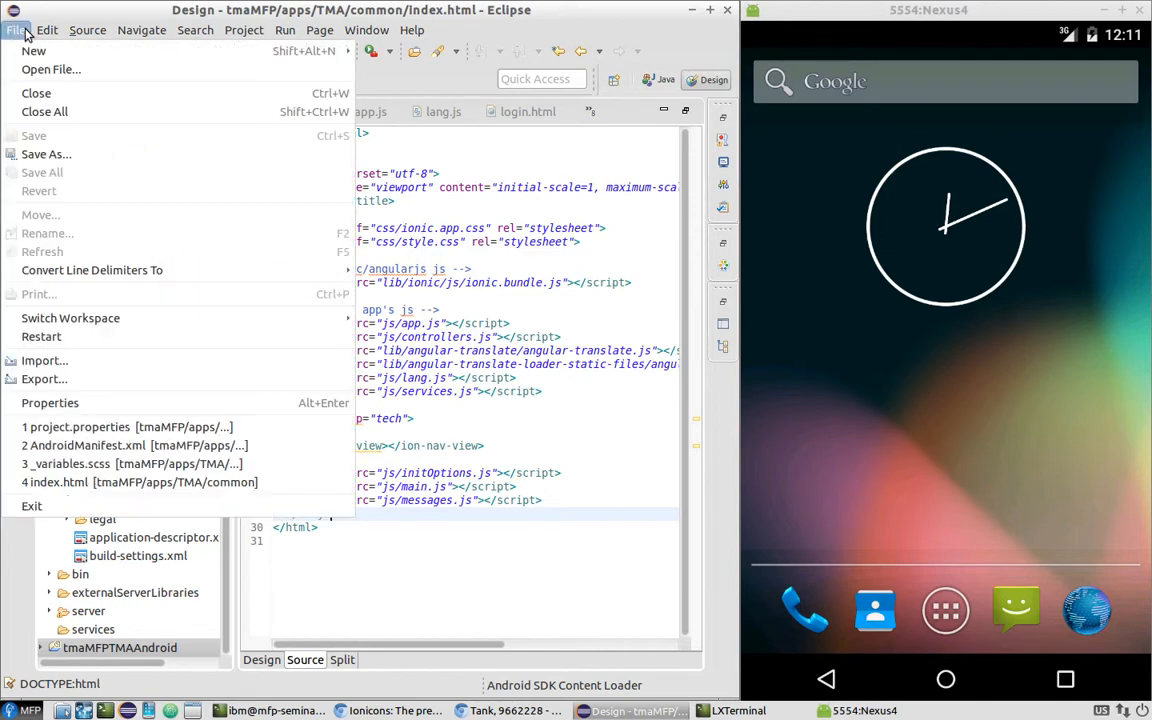
mouse_move(36, 37)
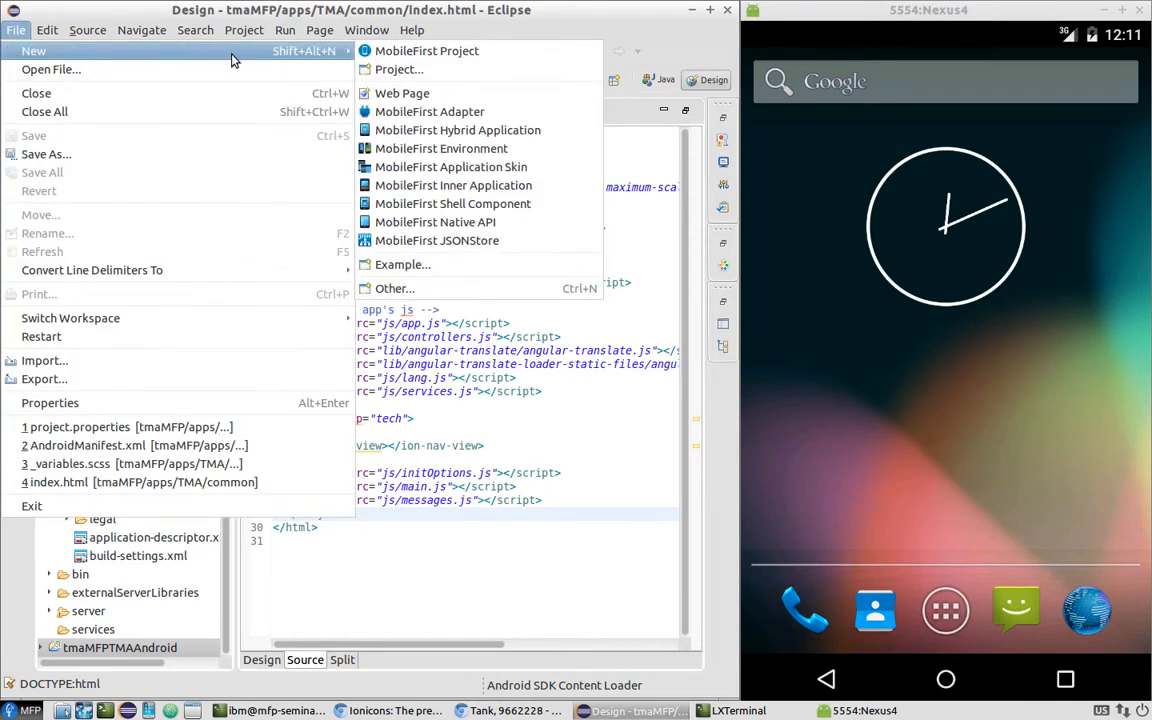
left_click(385, 288)
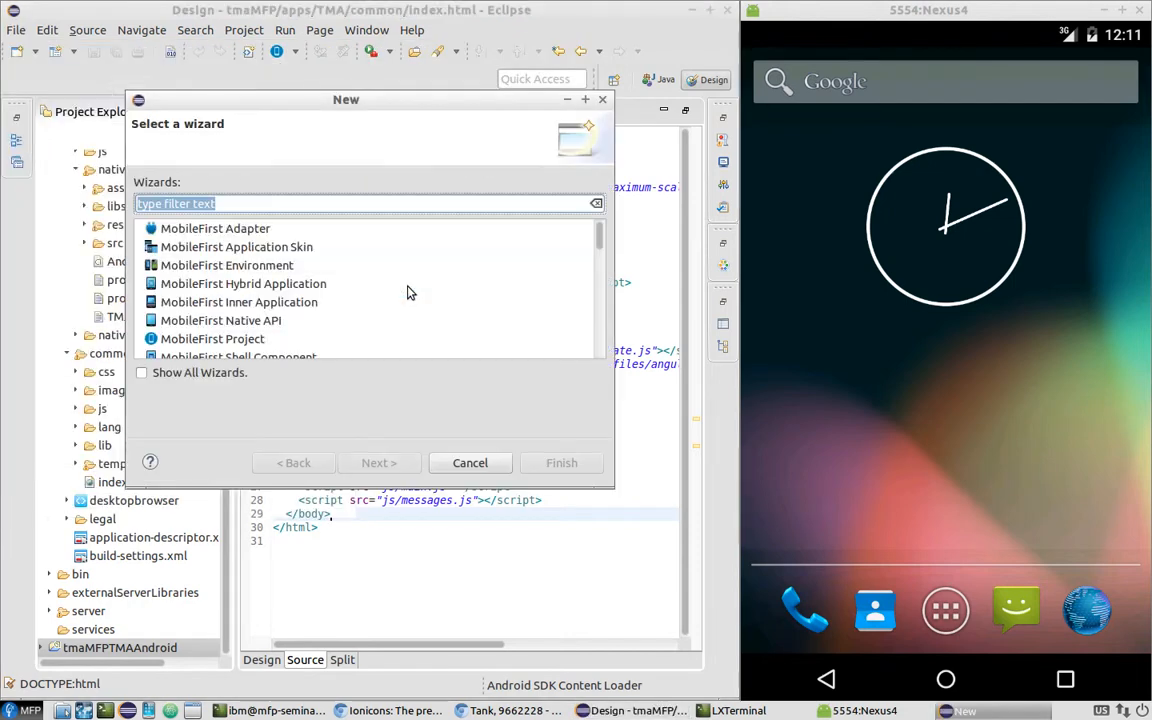
type("tes")
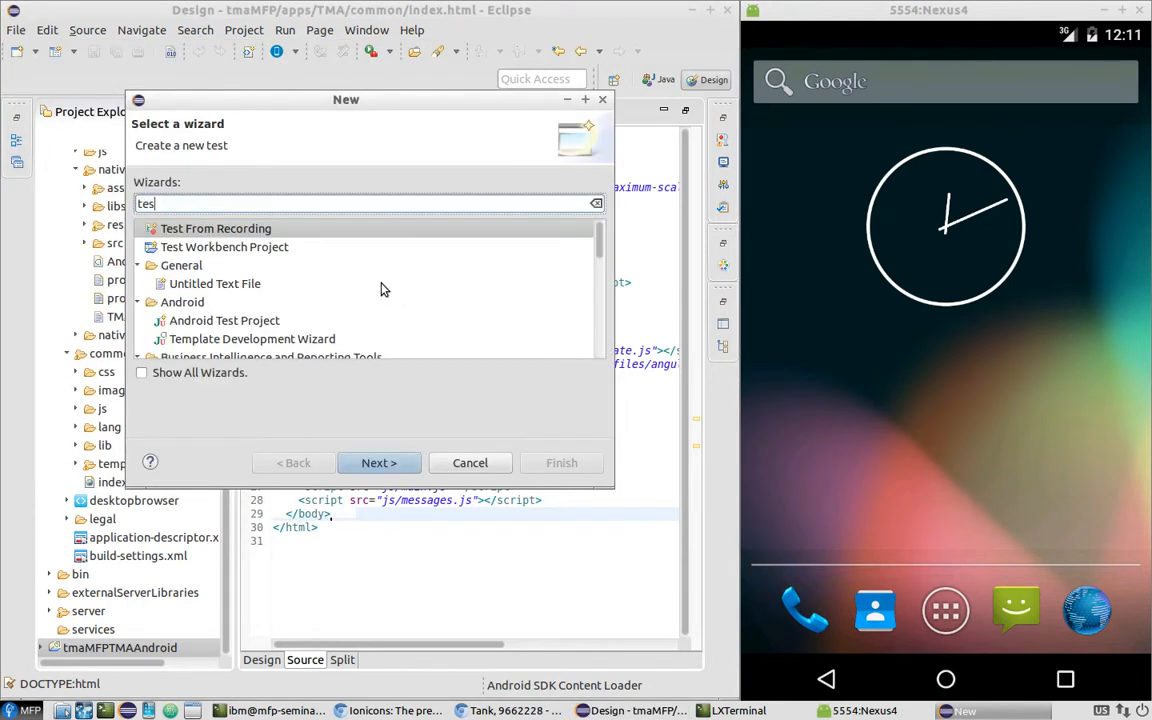
left_click(278, 249)
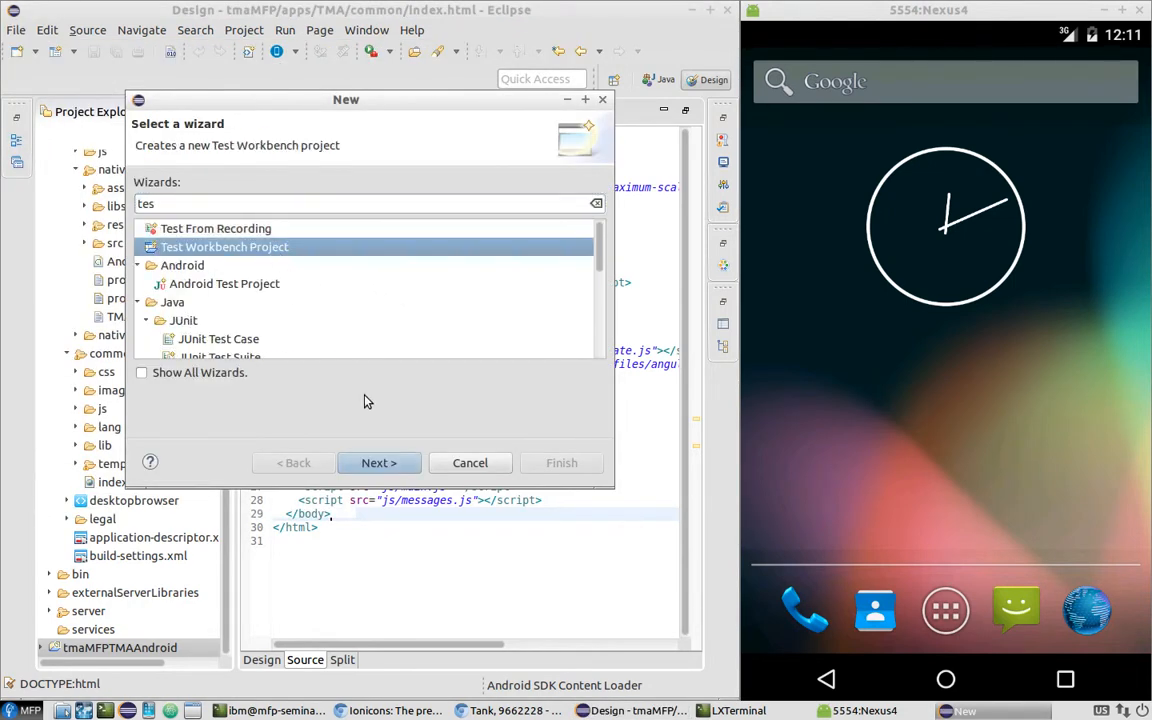
left_click(391, 462)
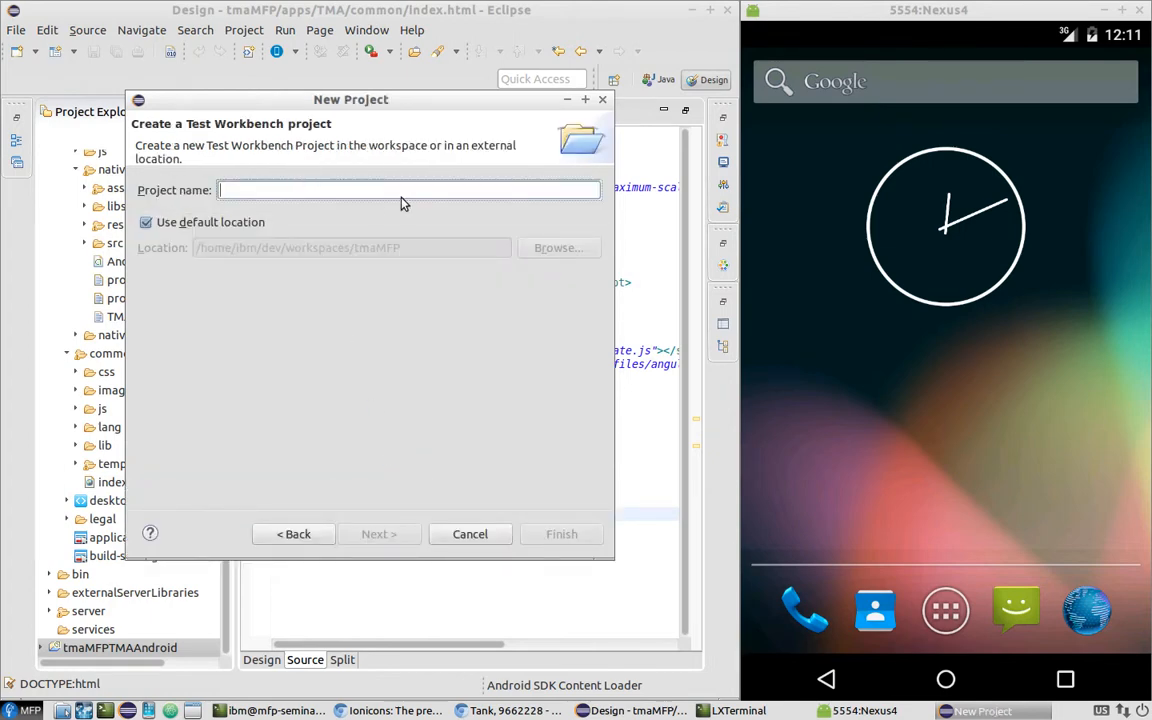
type("tmaTest")
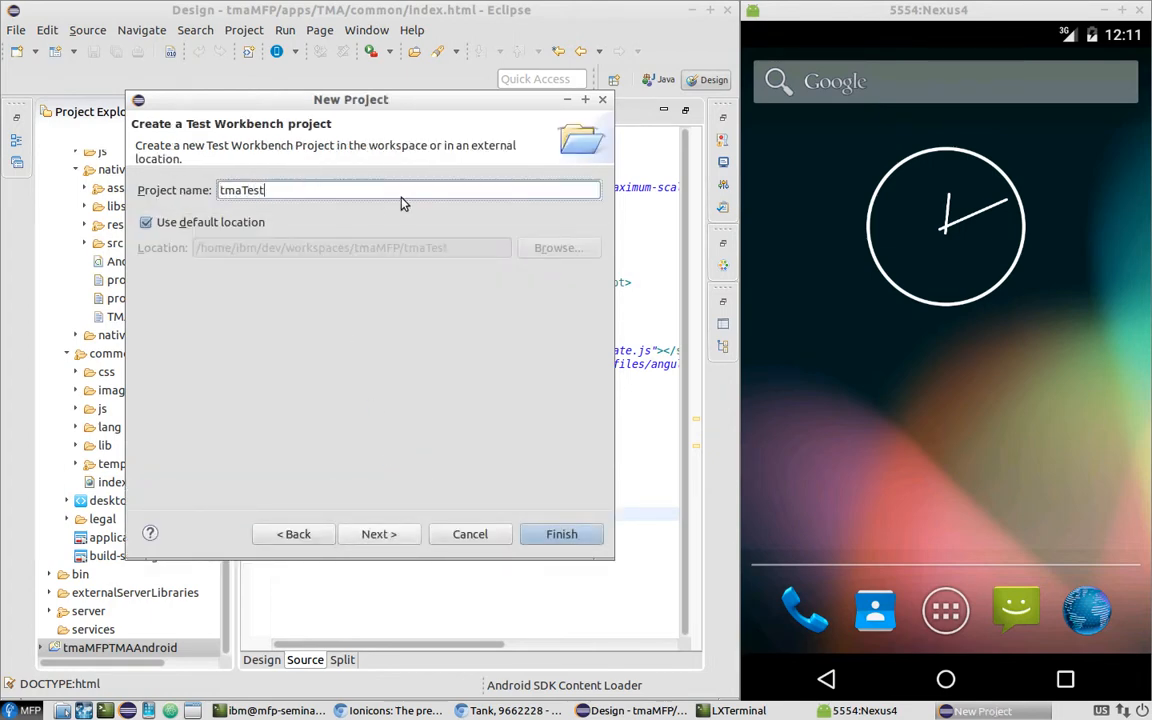
left_click(407, 544)
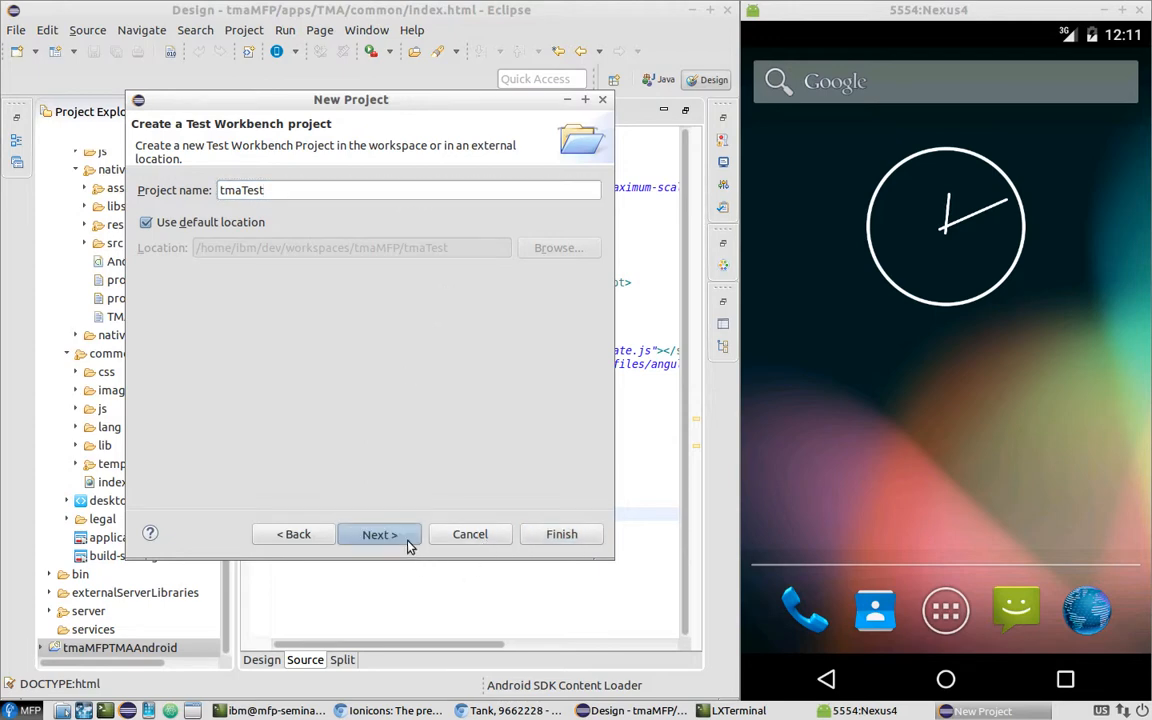
Create the project with default Tests and Results folders, declining the associated perspective and cancelling the new test recording.
left_click(143, 261)
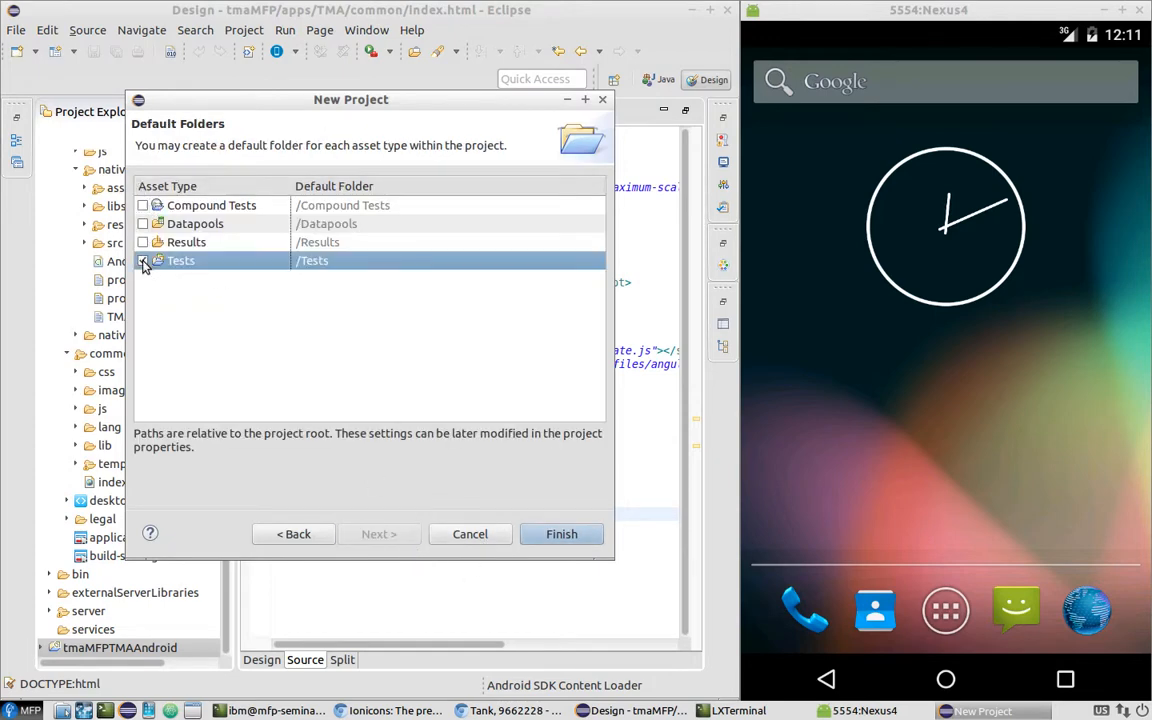
left_click(142, 242)
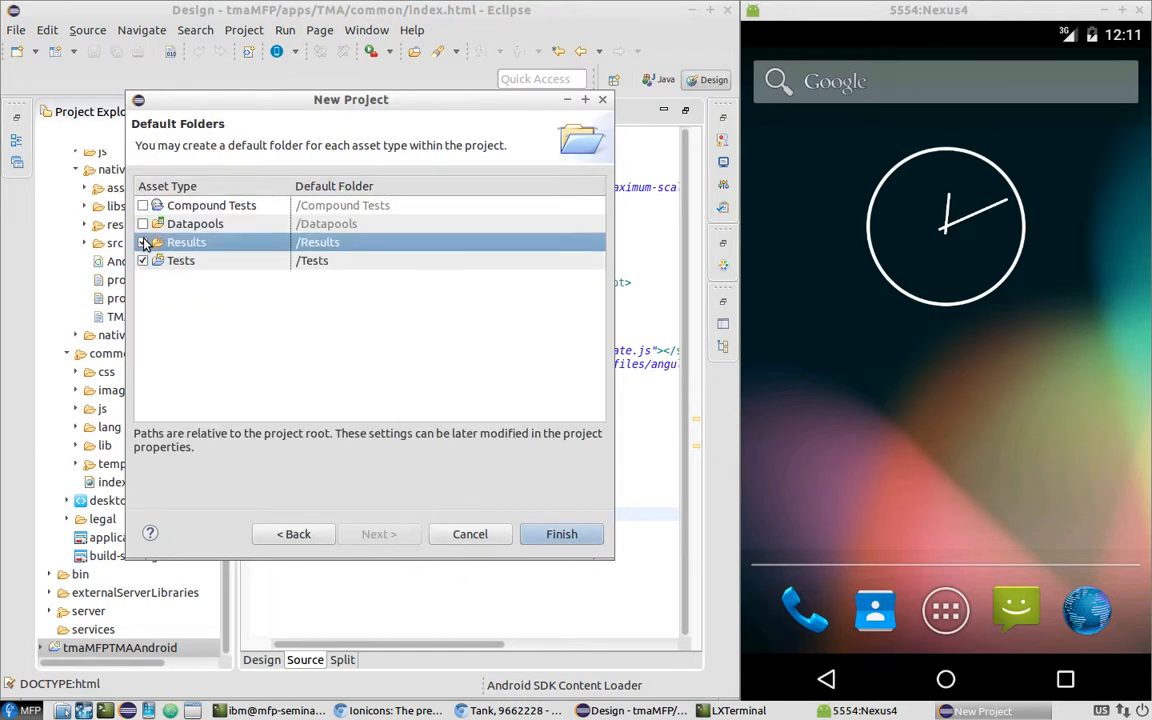
left_click(542, 544)
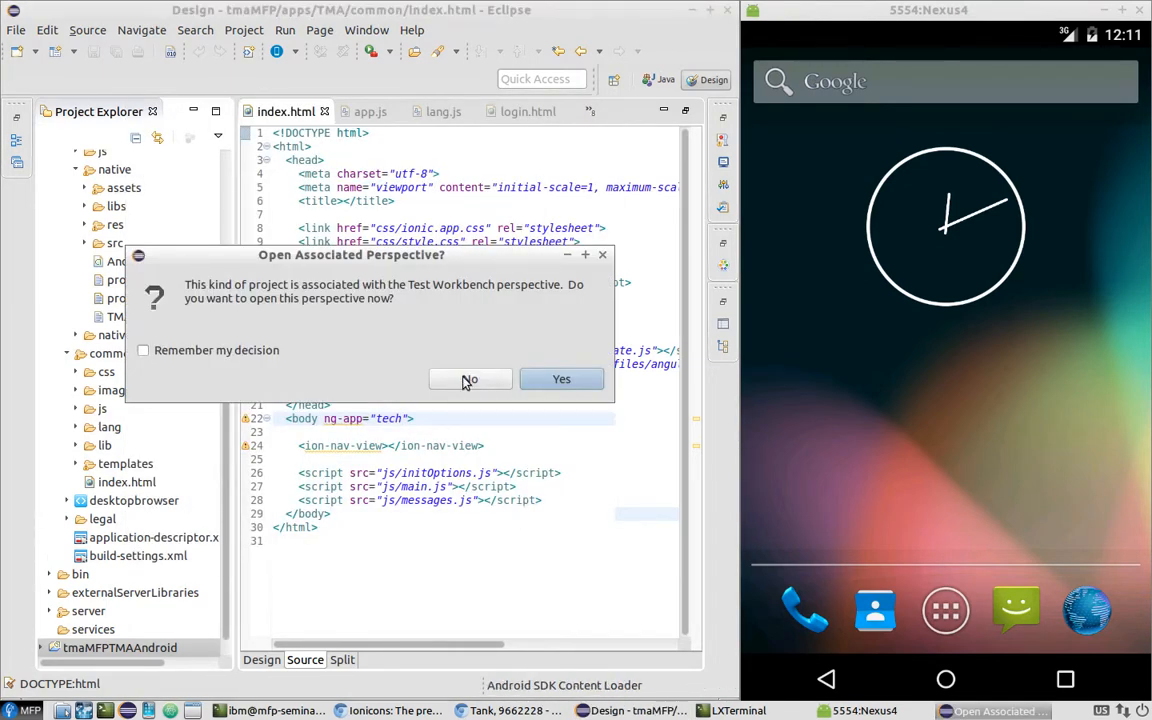
left_click(467, 380)
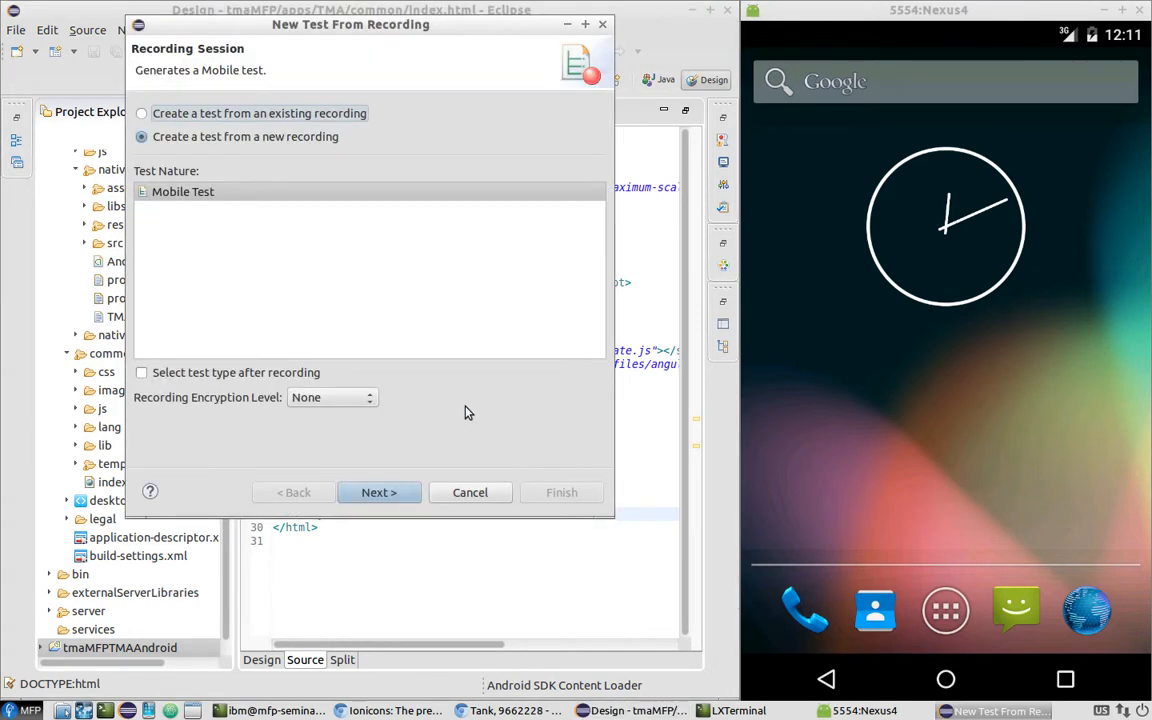
left_click(481, 496)
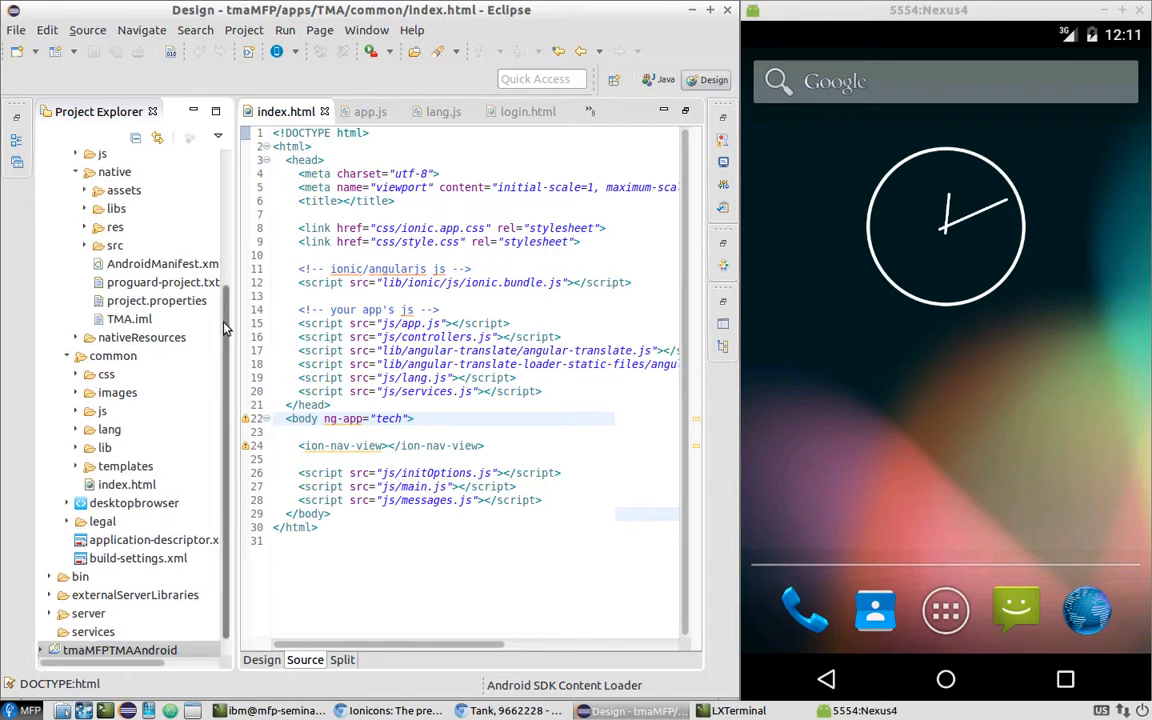
Run the TMA app's android environment as a test with IBM Mobile Test Workbench, using tmaTest as the parent folder.
scroll(201, 289, "up", 3)
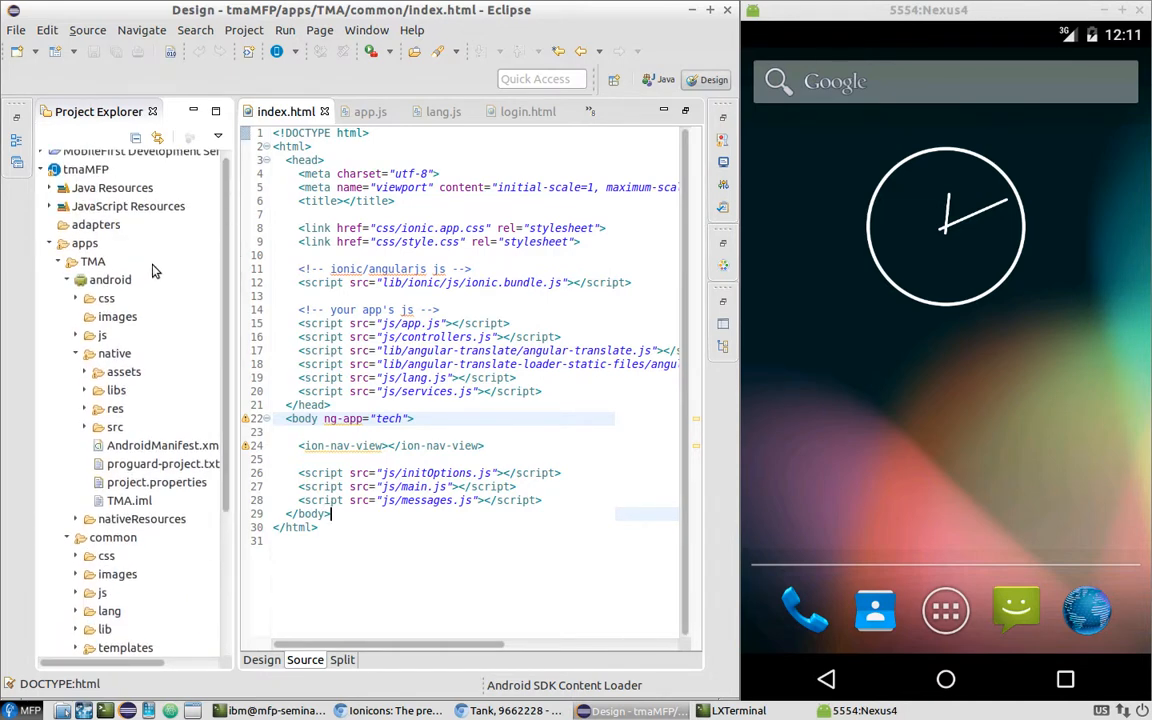
right_click(114, 287)
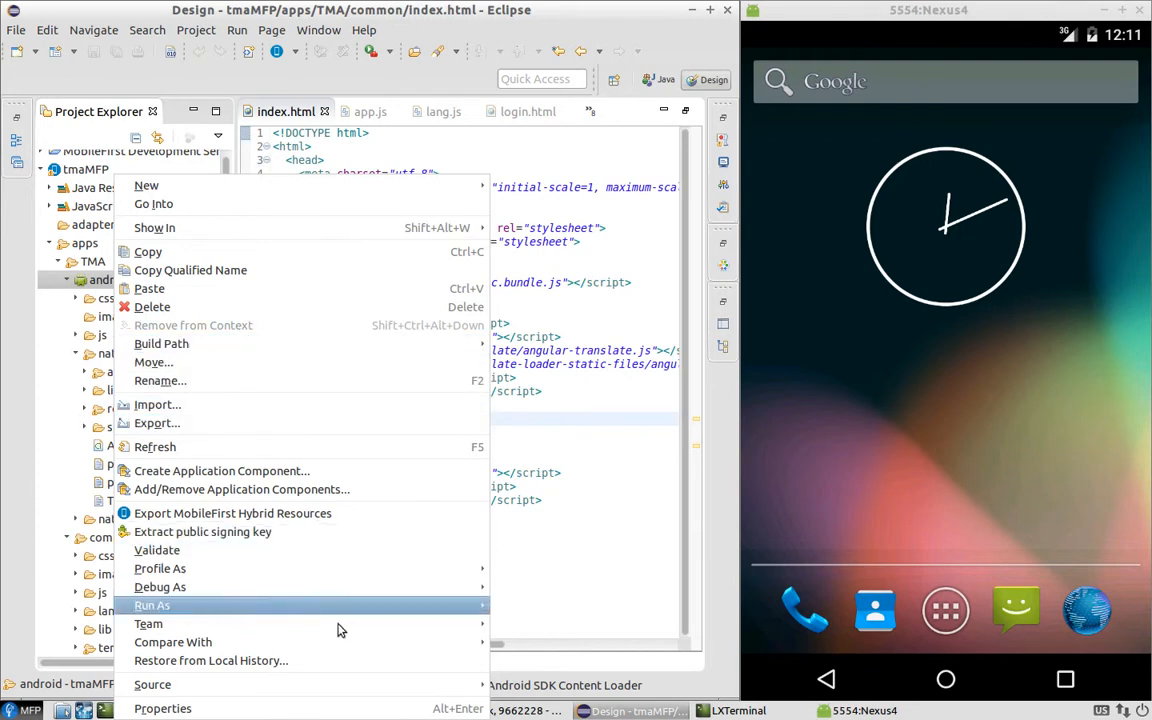
left_click(420, 610)
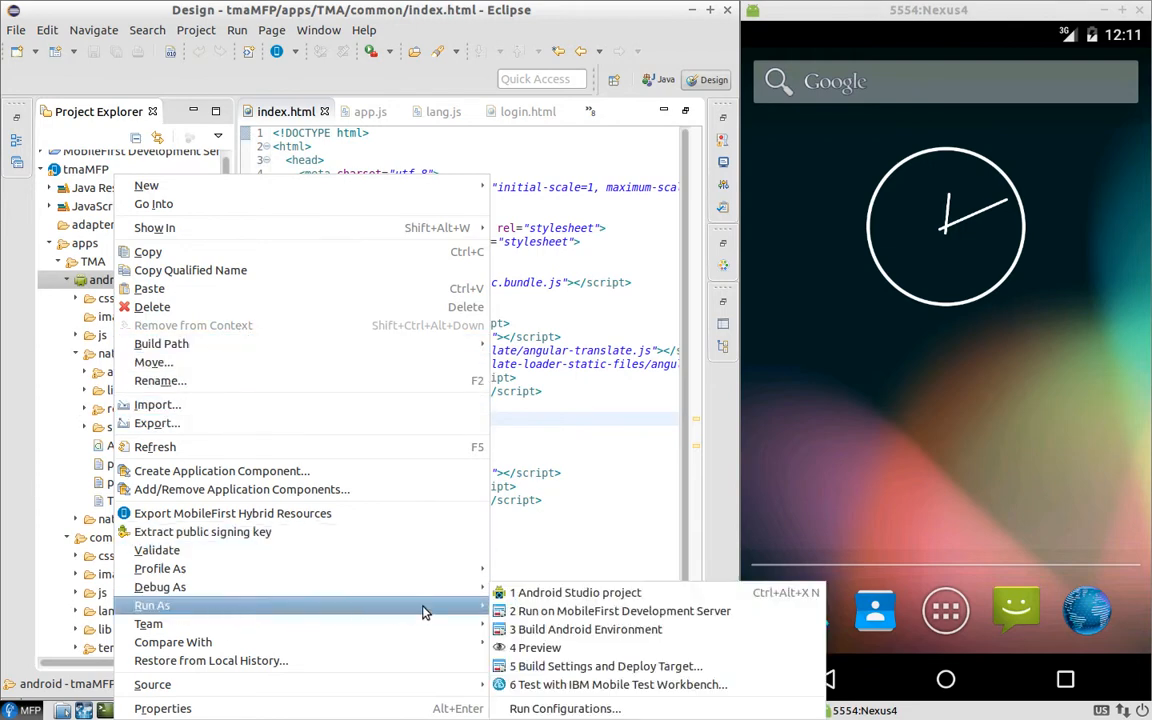
left_click(580, 686)
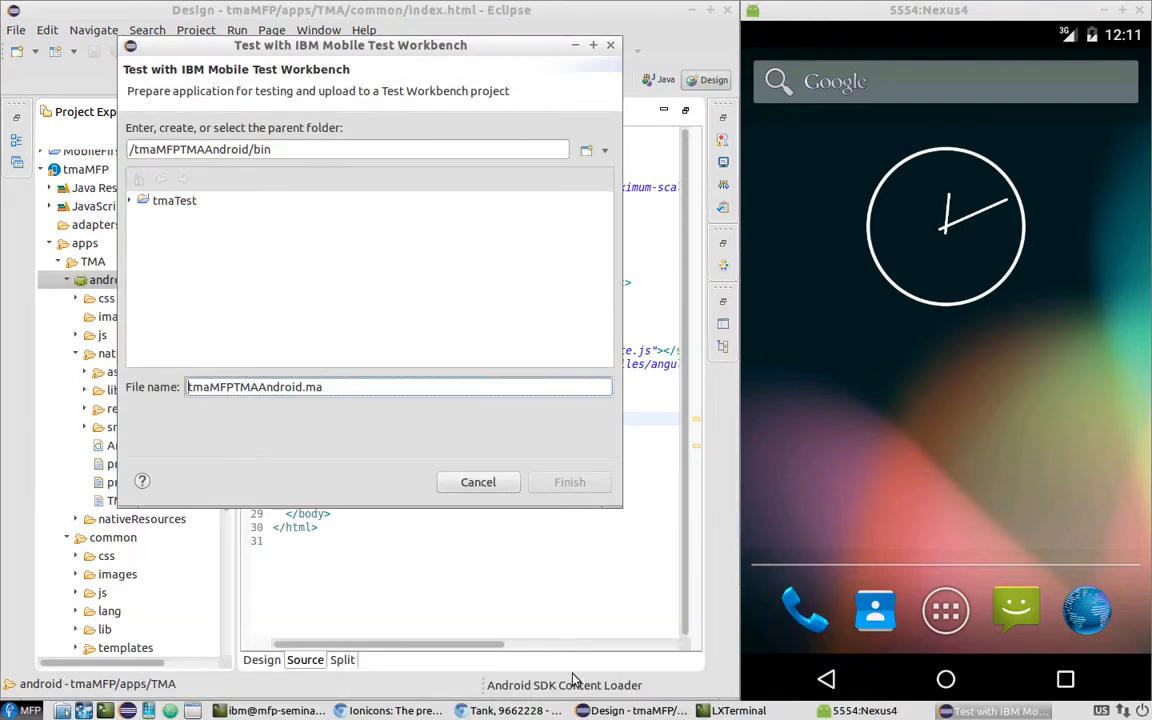
left_click(196, 201)
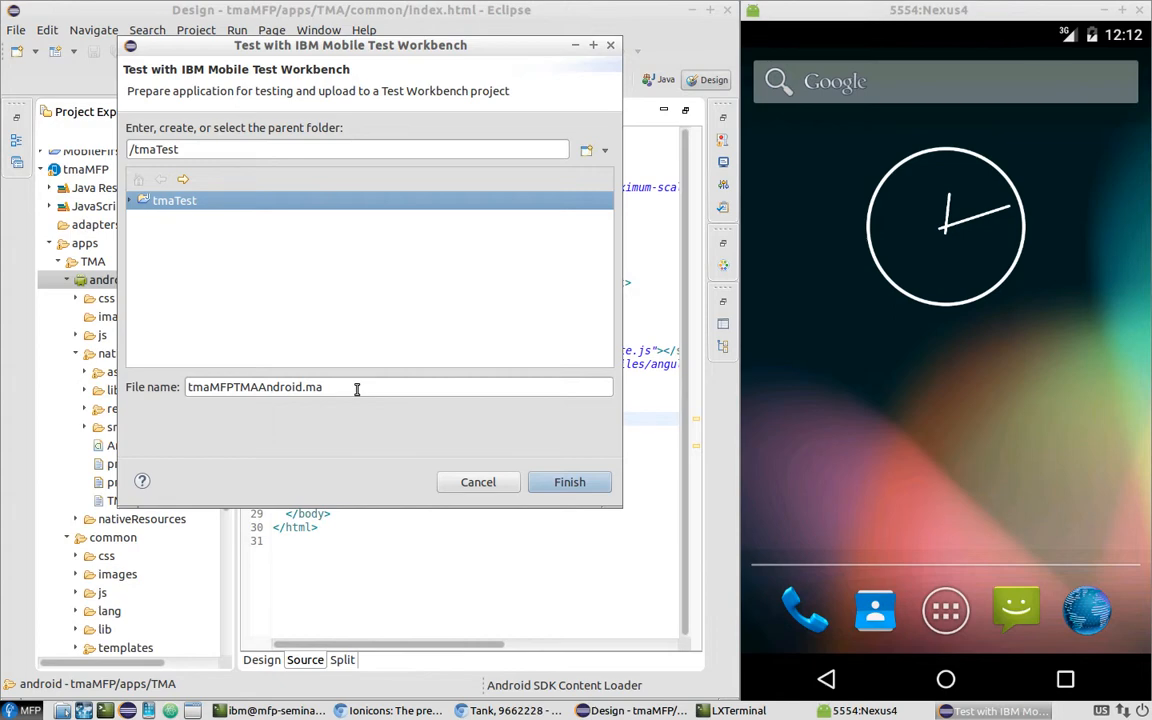
left_click(567, 482)
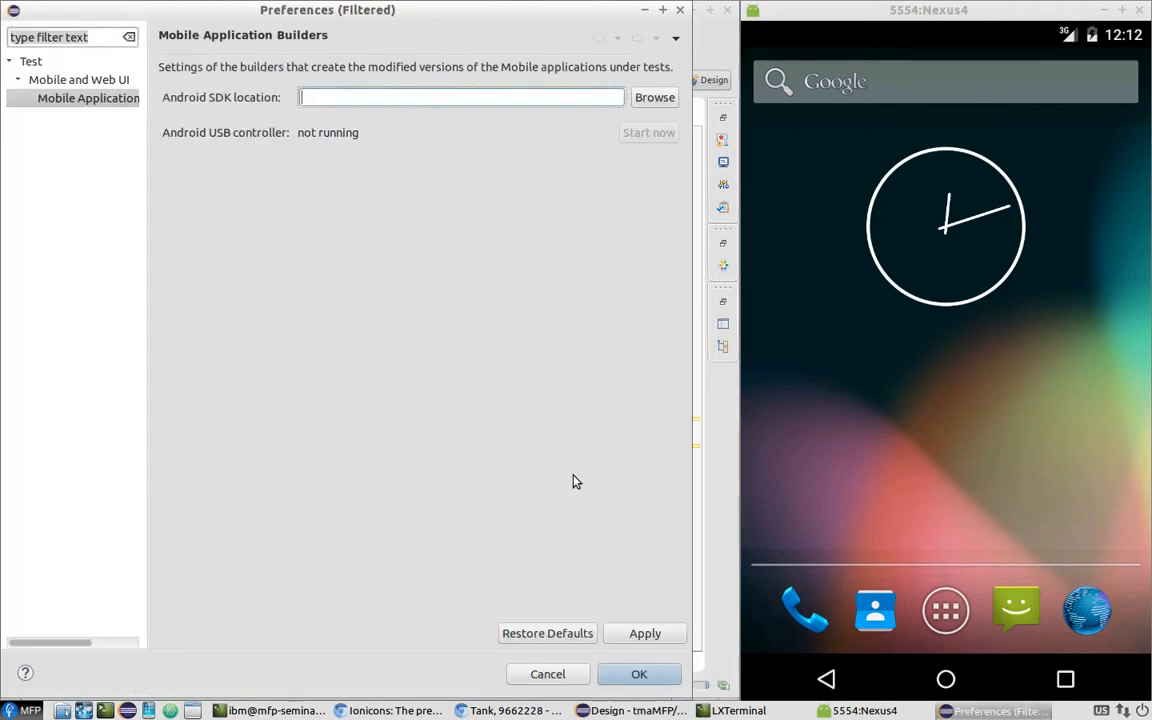
Set the Android SDK location to /home/ibm/dev/sdk/android-sdk-linux.
left_click(655, 98)
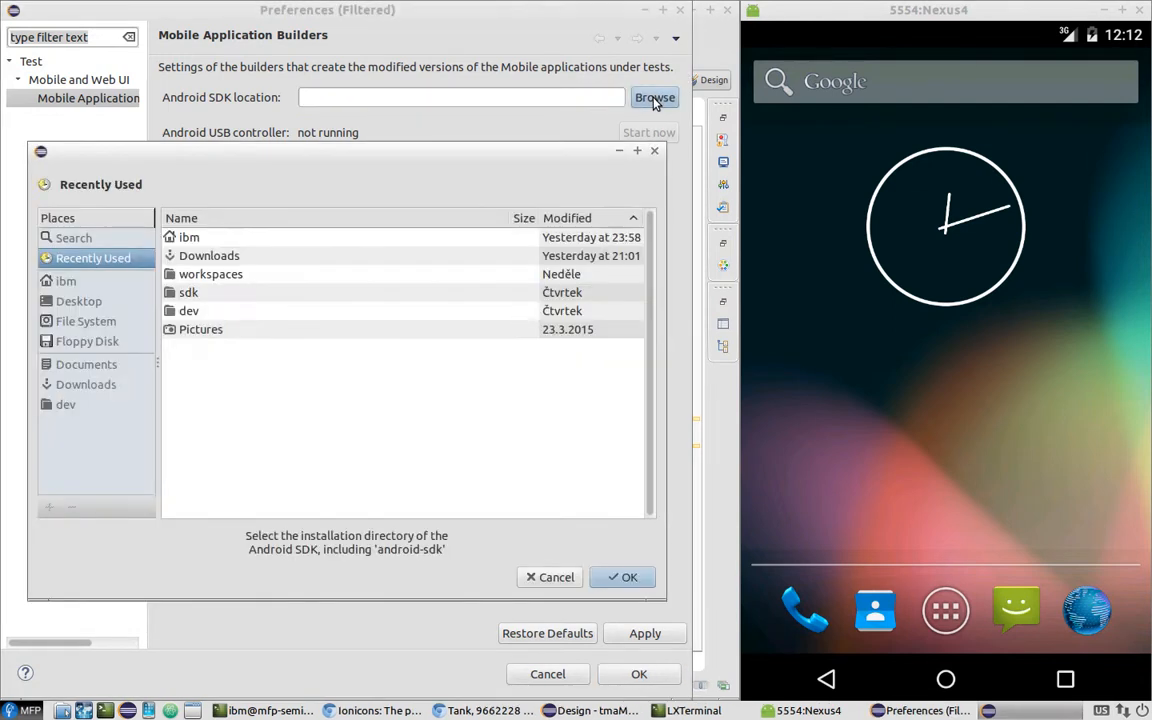
double_click(186, 292)
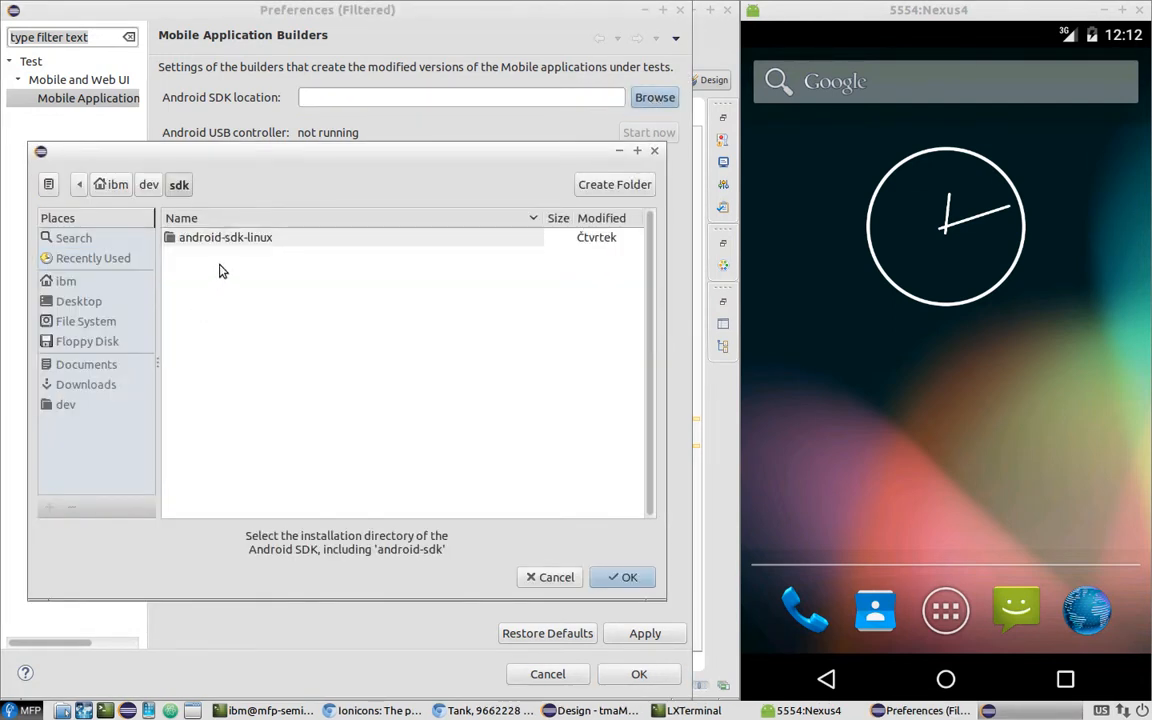
double_click(242, 237)
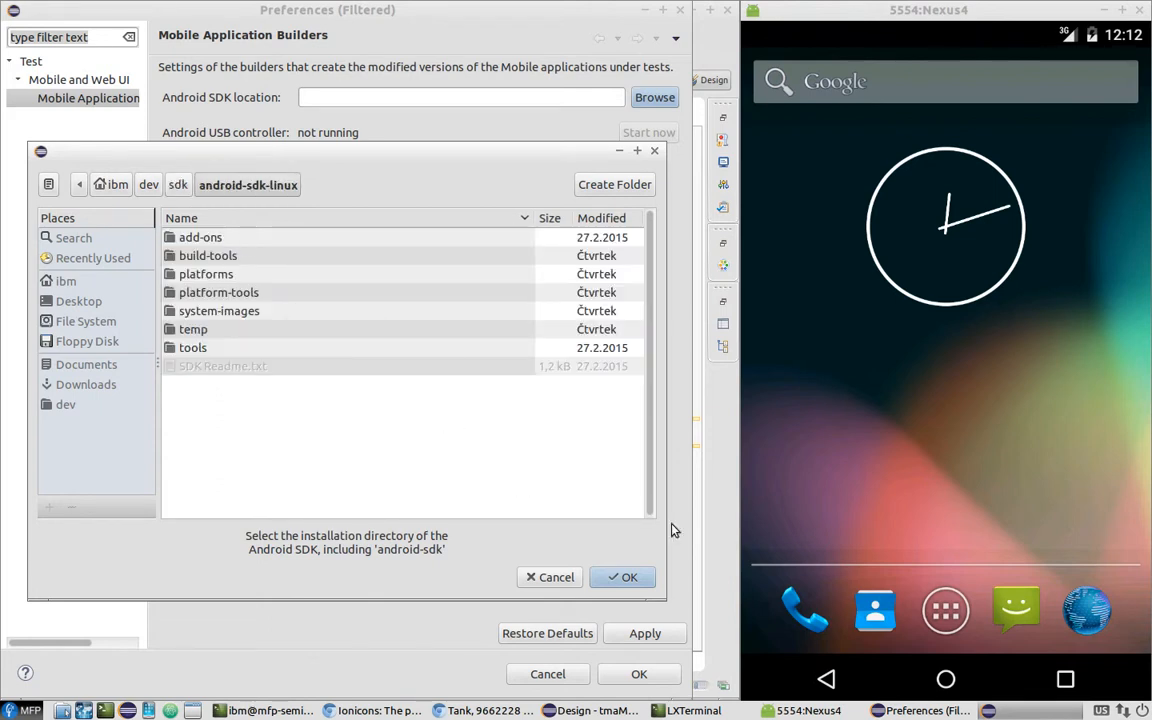
left_click(625, 578)
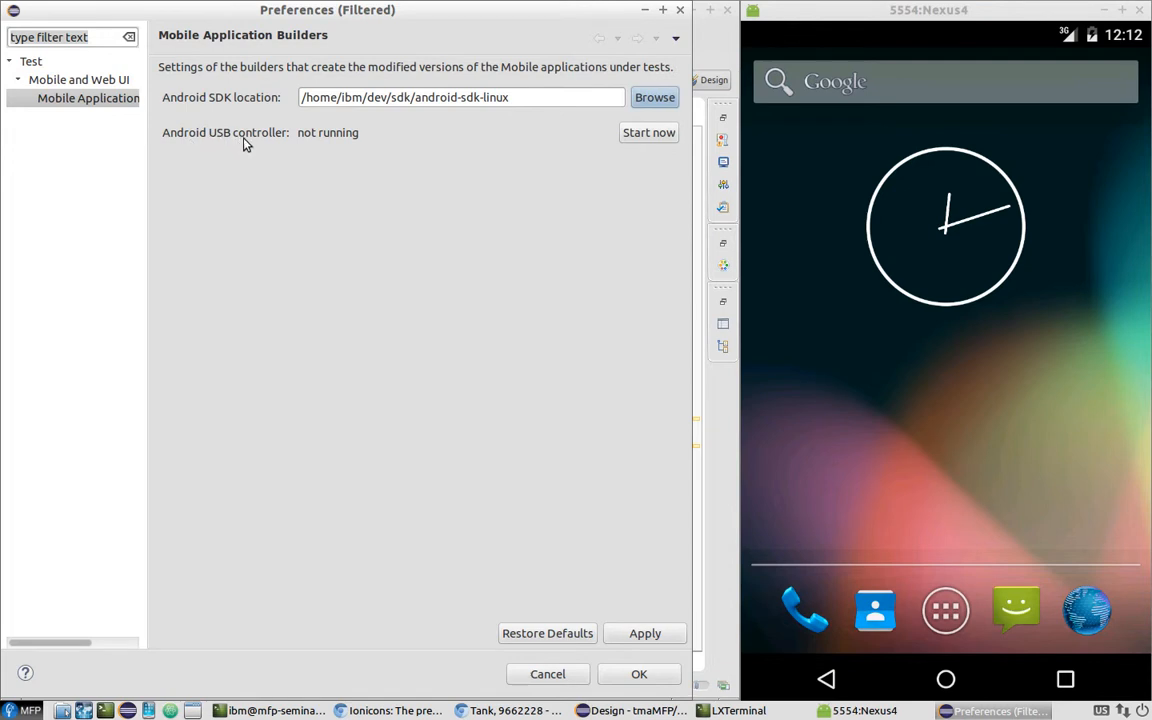
Start the Android USB controller, install and launch the RTW Mobile Client on the emulator, and accept the builder preferences.
left_click(656, 134)
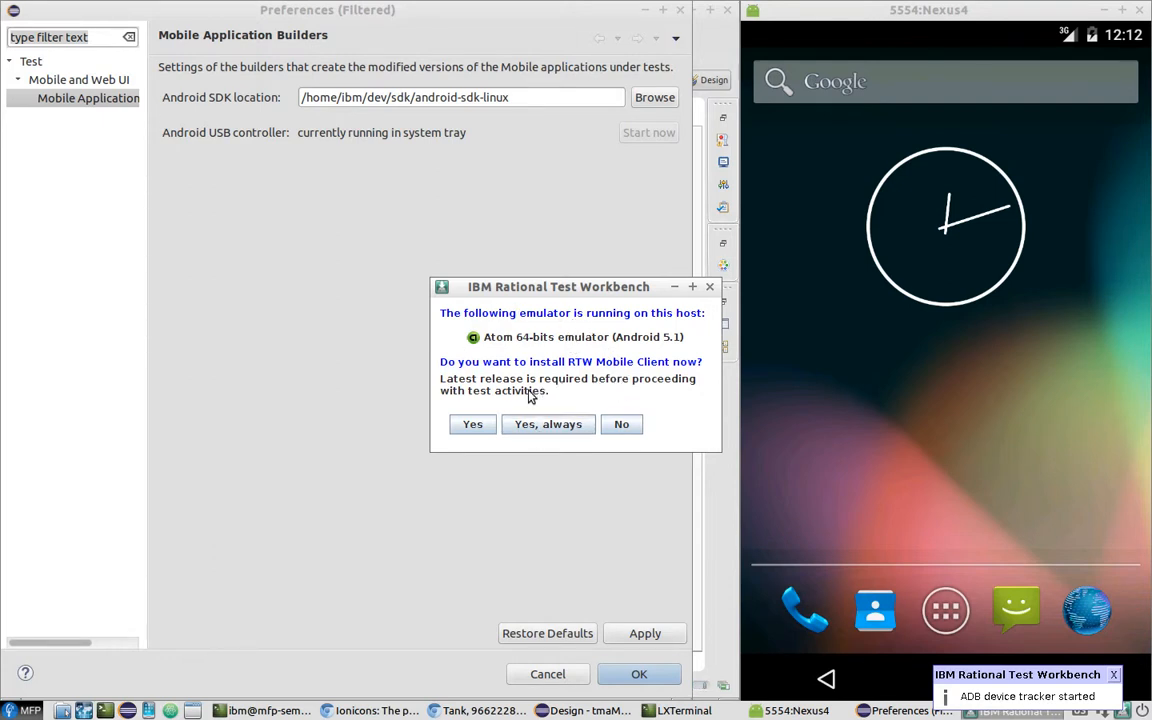
left_click(466, 428)
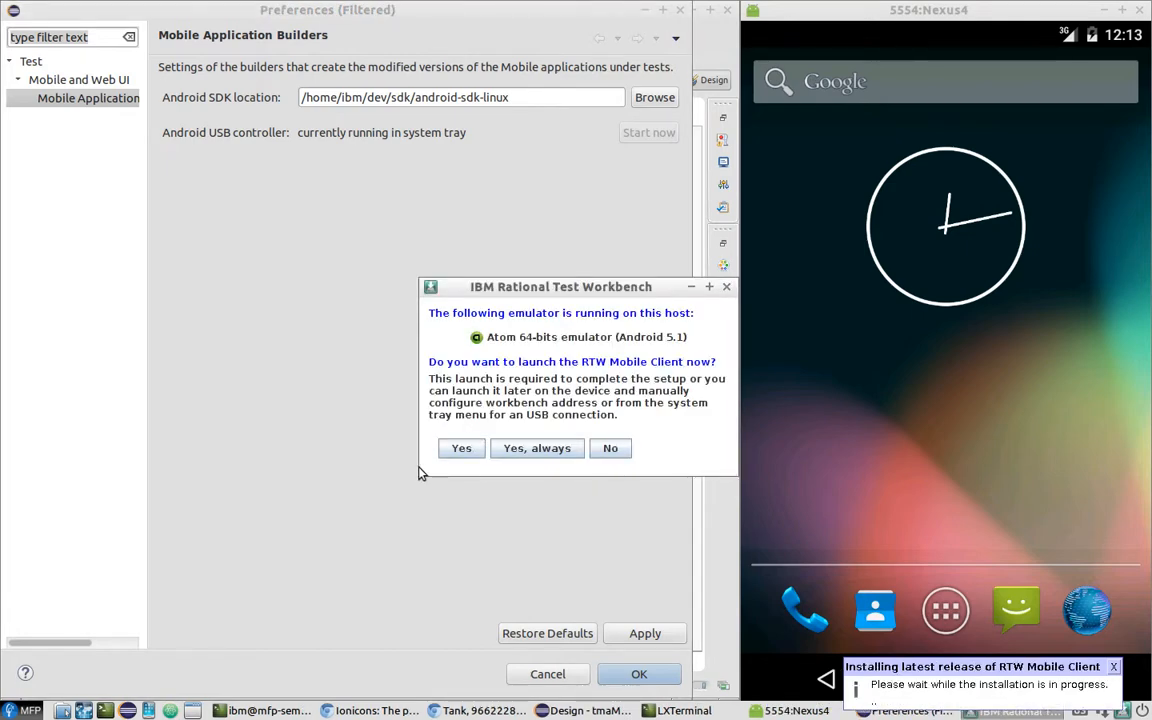
left_click(461, 450)
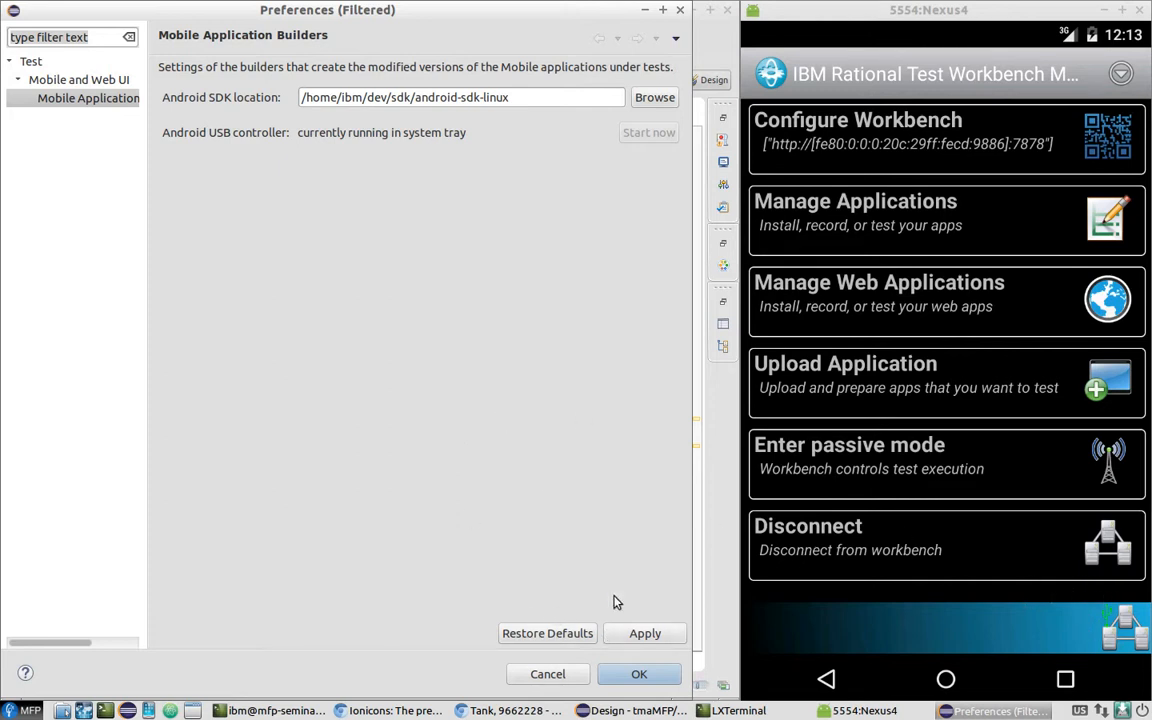
left_click(642, 674)
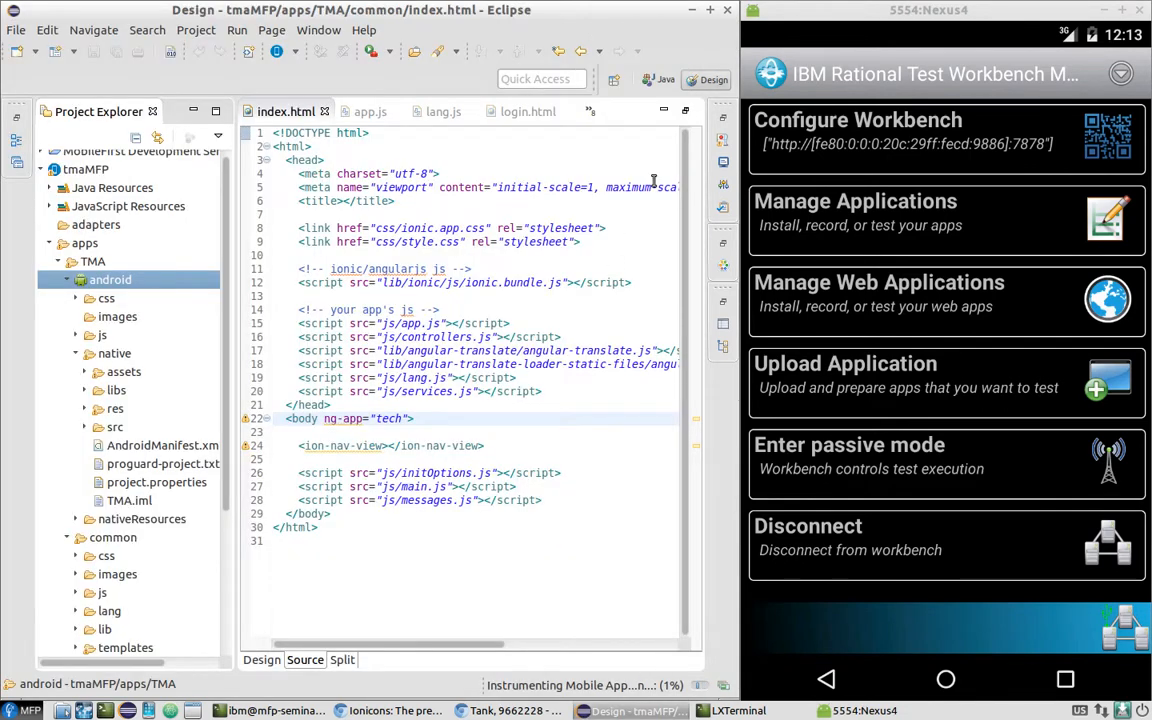
Open the Test Workbench perspective.
left_click(615, 81)
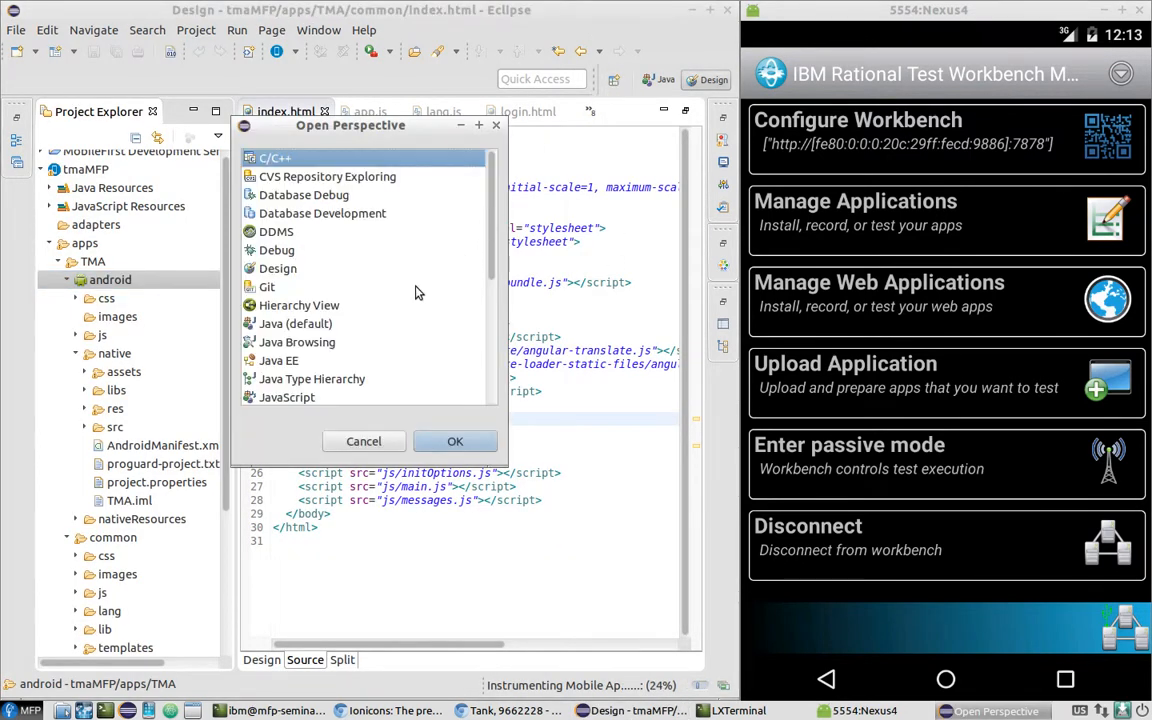
scroll(360, 268, "down", 5)
left_click(305, 341)
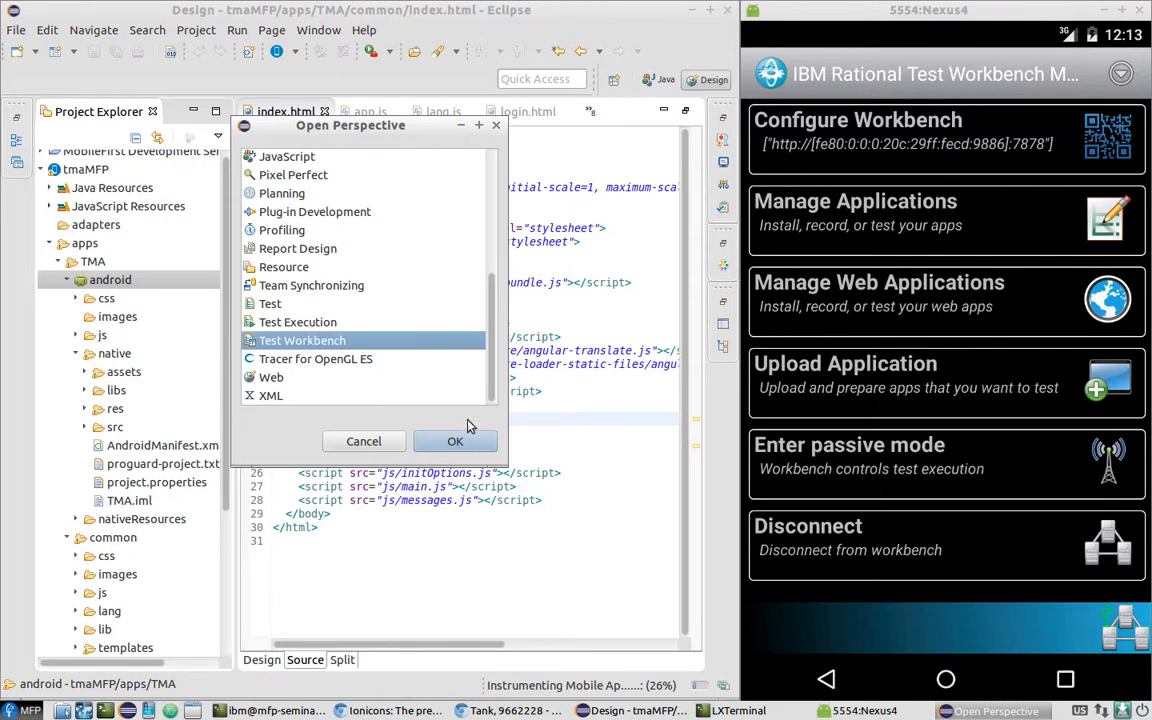
left_click(462, 441)
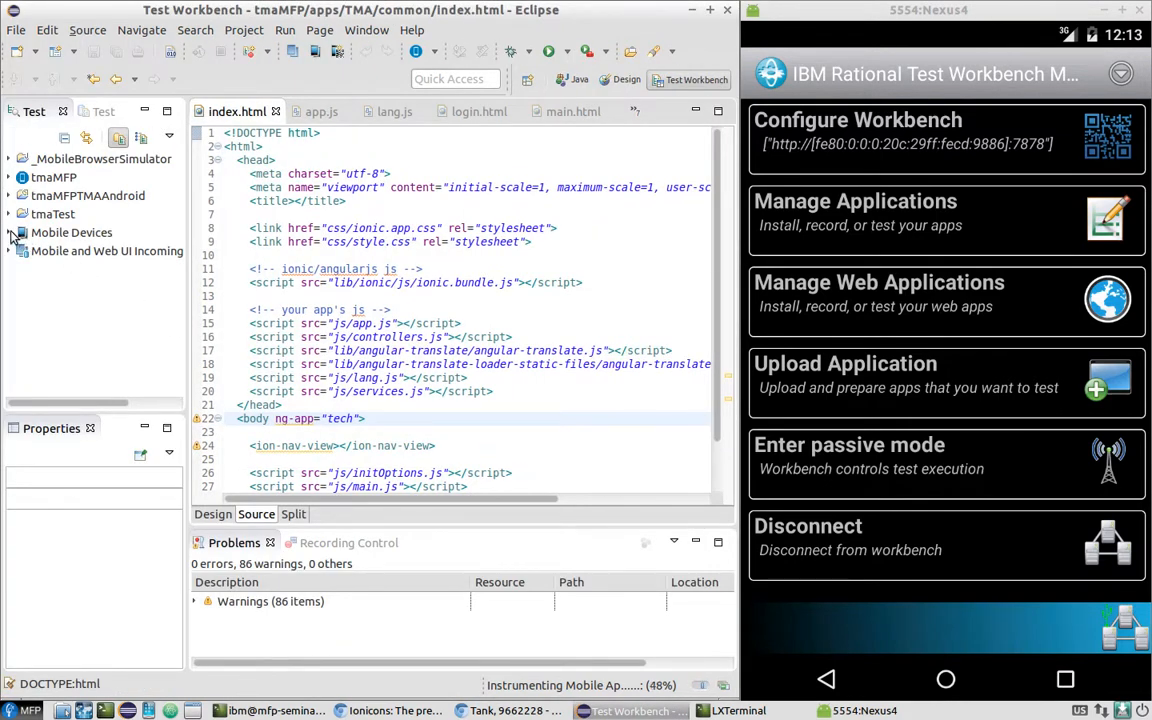
Open the Atom 64-bits Emulator under Mobile Devices and examine its properties in a maximized window and editor, then restore the editor.
left_click(22, 232)
left_click(70, 251)
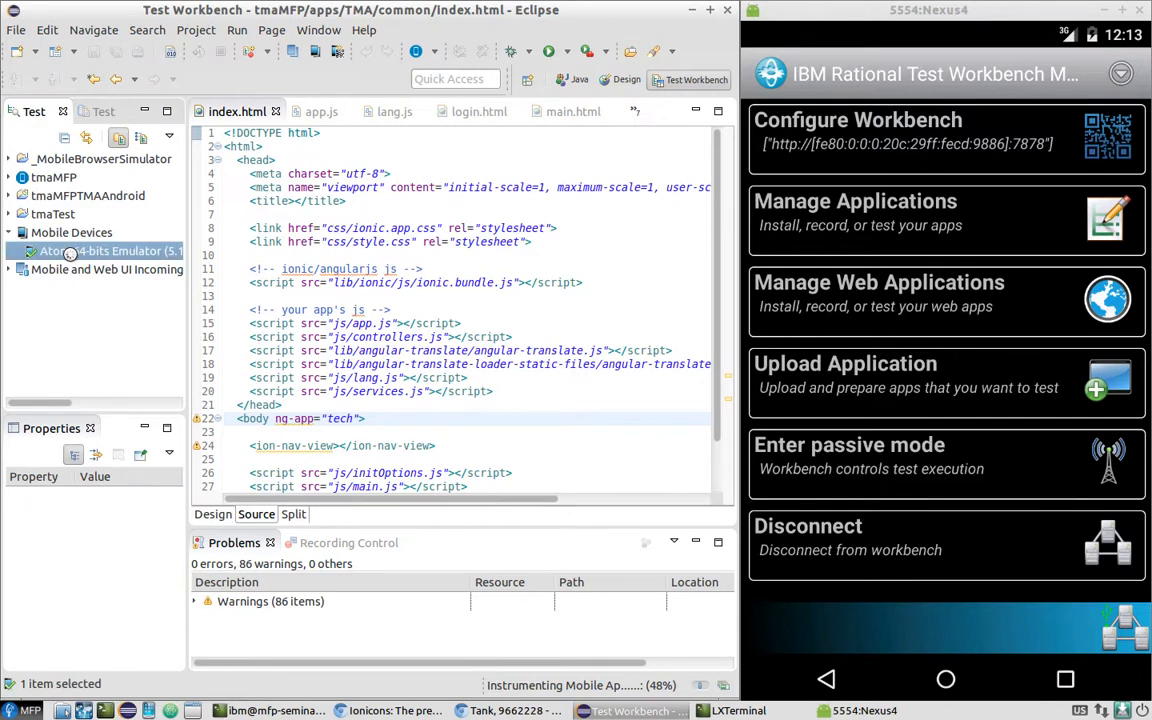
left_click(717, 118)
double_click(712, 12)
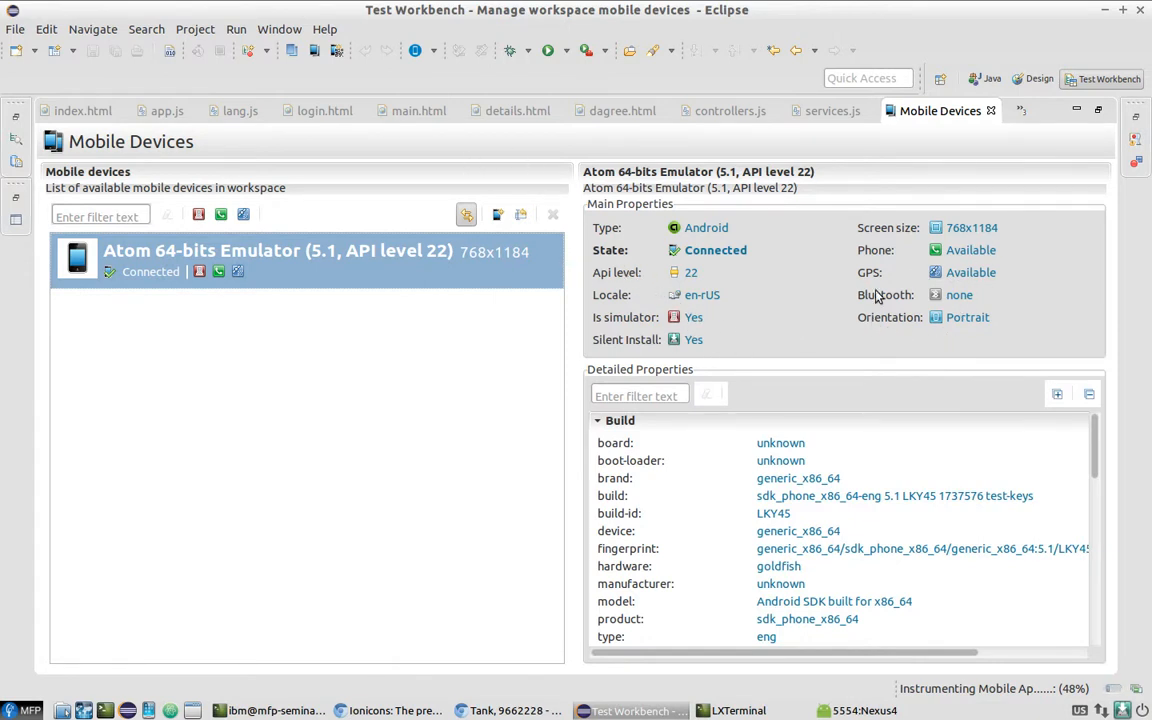
double_click(970, 108)
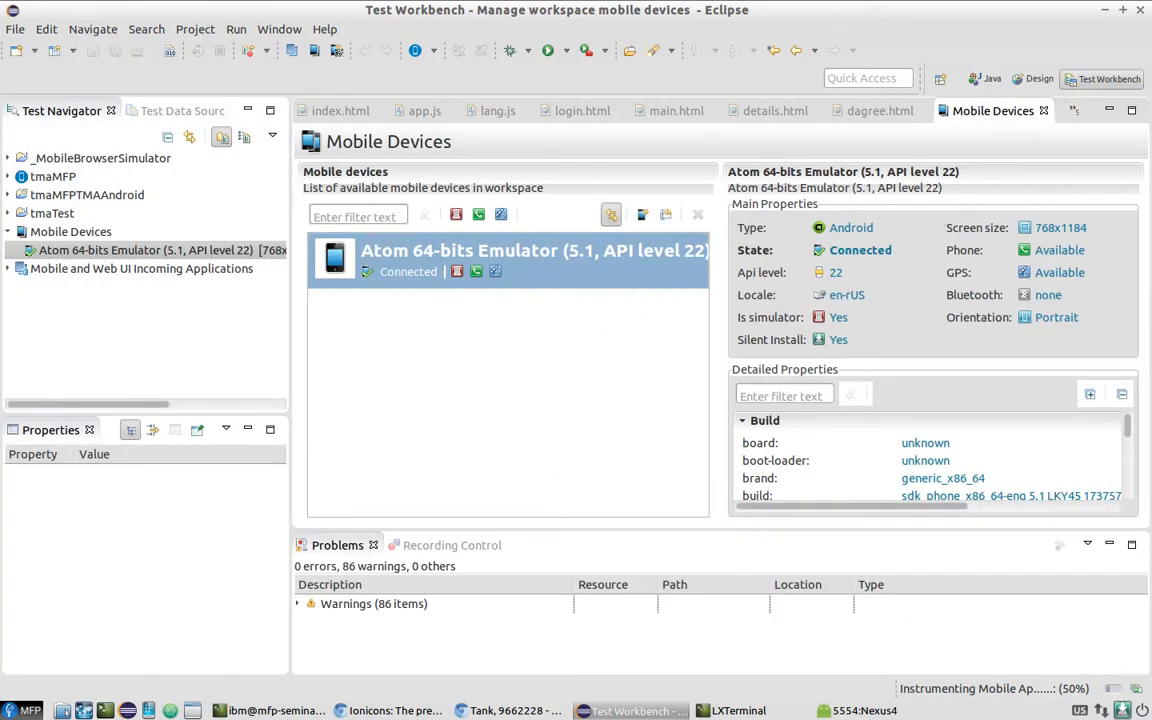
Open tmaMFPTMAAndroid.apk from Mobile and Web UI Incoming Applications to examine its application details.
left_click(9, 268)
left_click(9, 268)
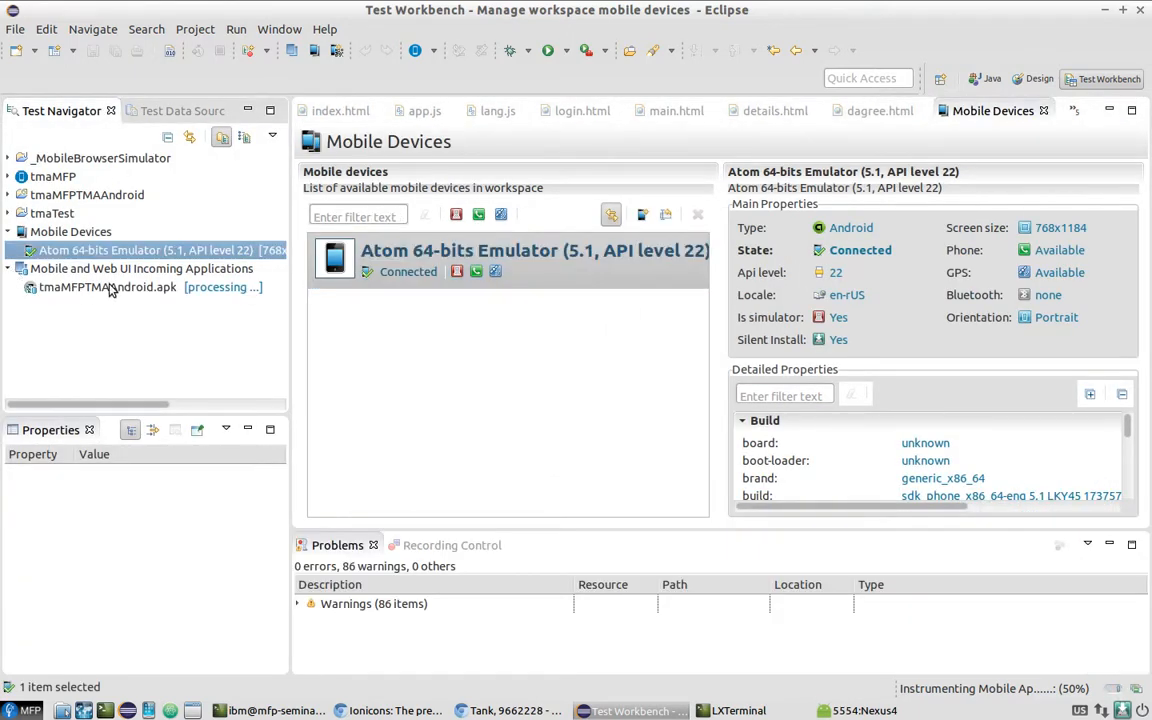
left_click(108, 287)
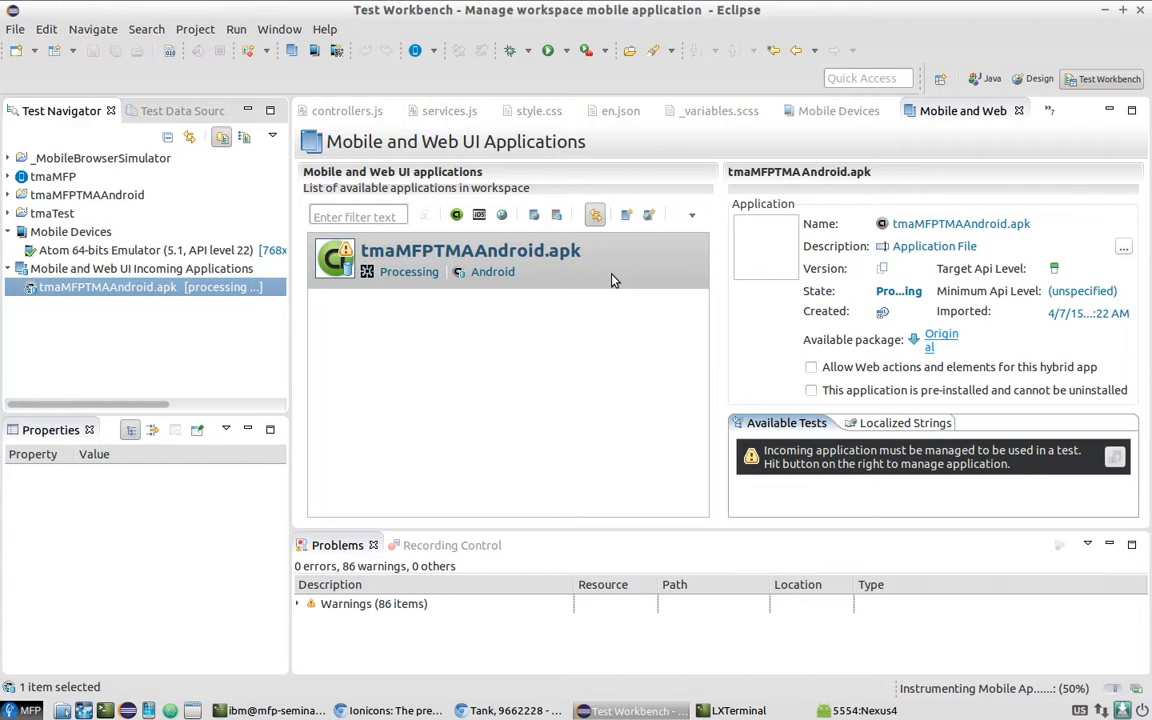
Switch to the Nexus4 emulator and start recording the managed TMA application from its app details.
left_click(886, 714)
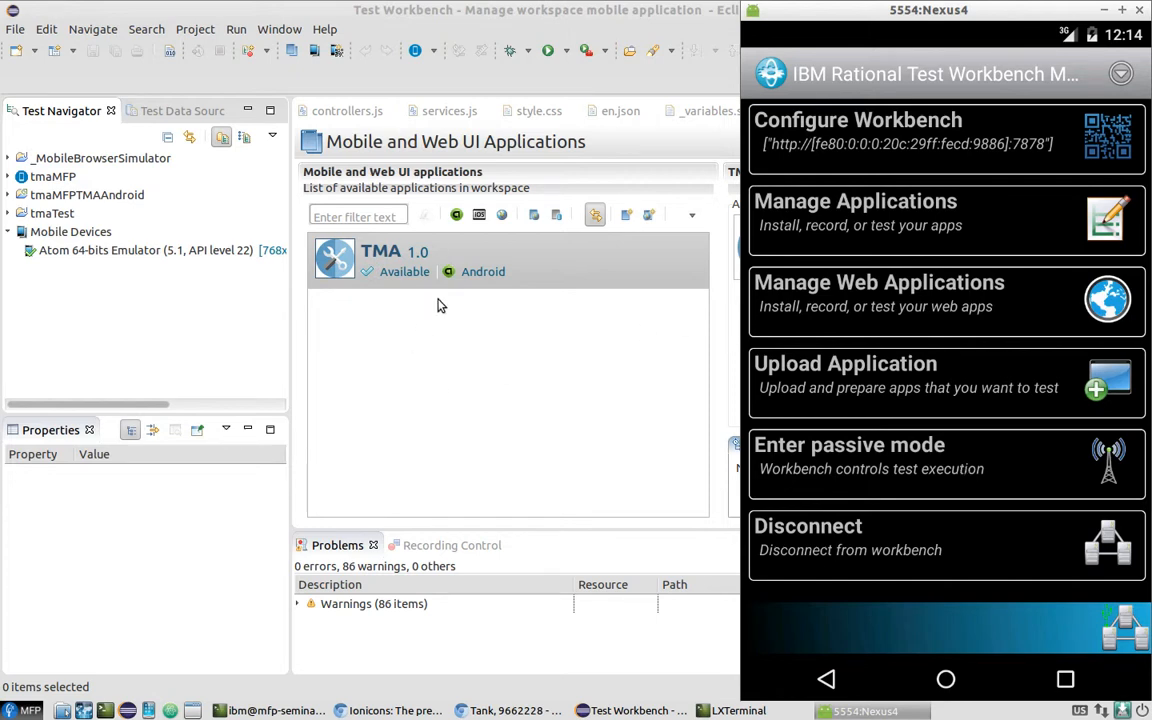
left_click(870, 212)
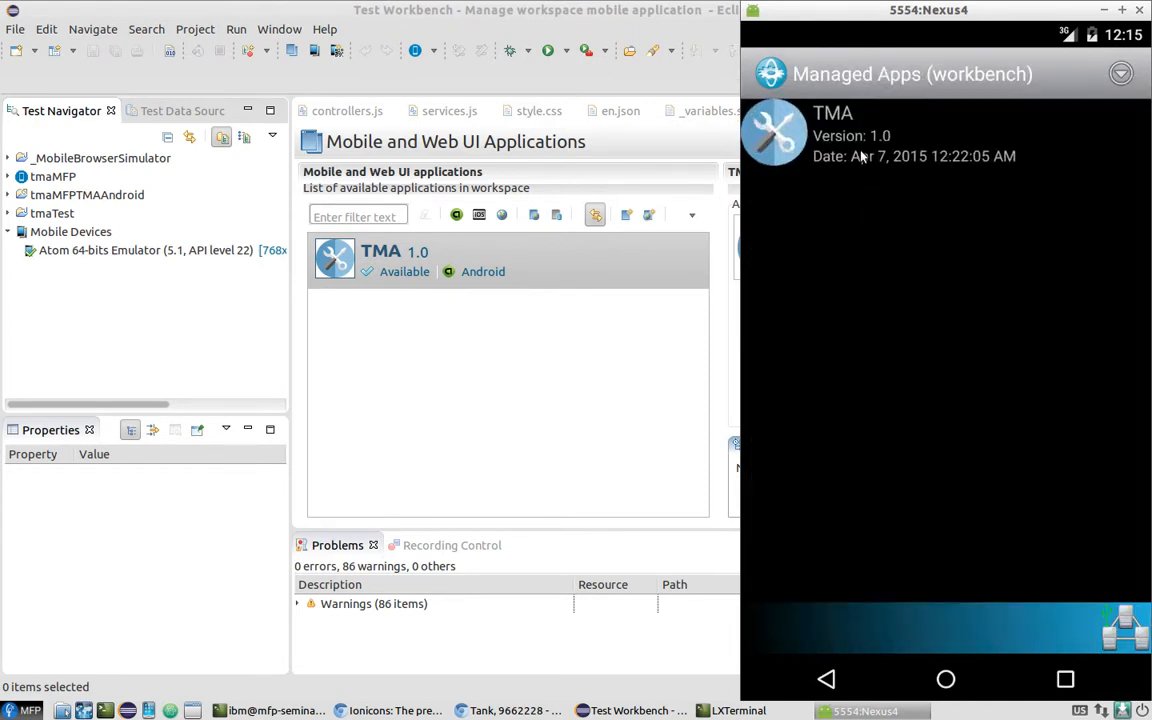
left_click(860, 157)
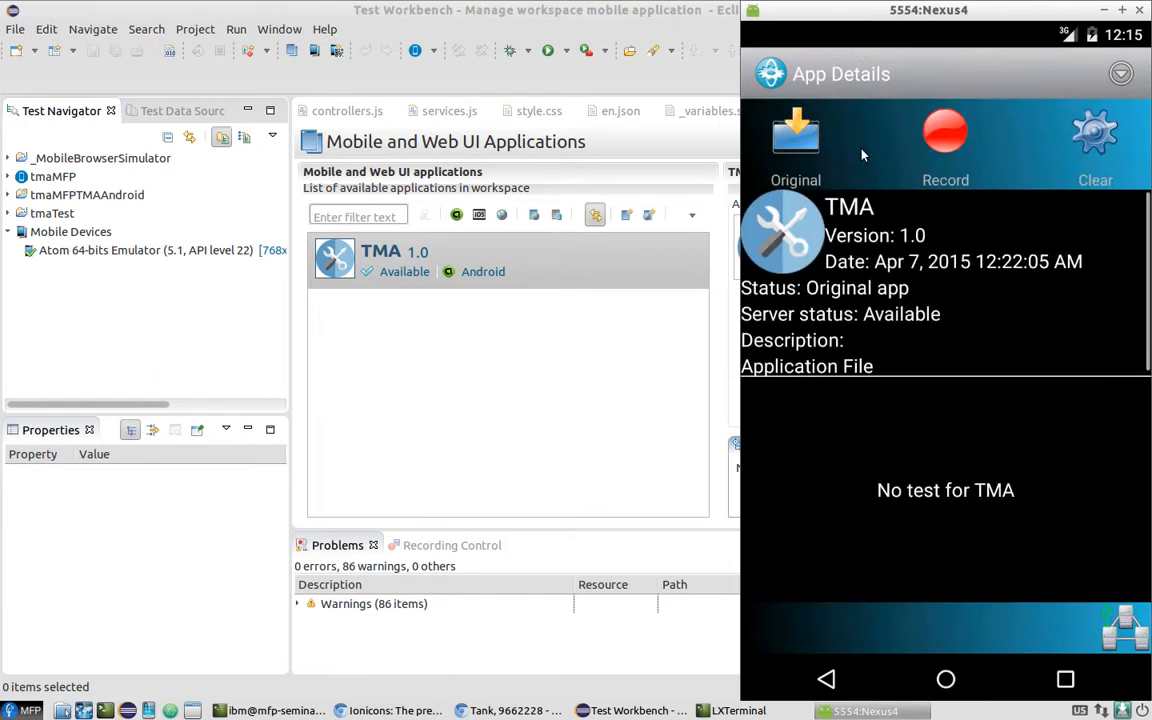
left_click(943, 171)
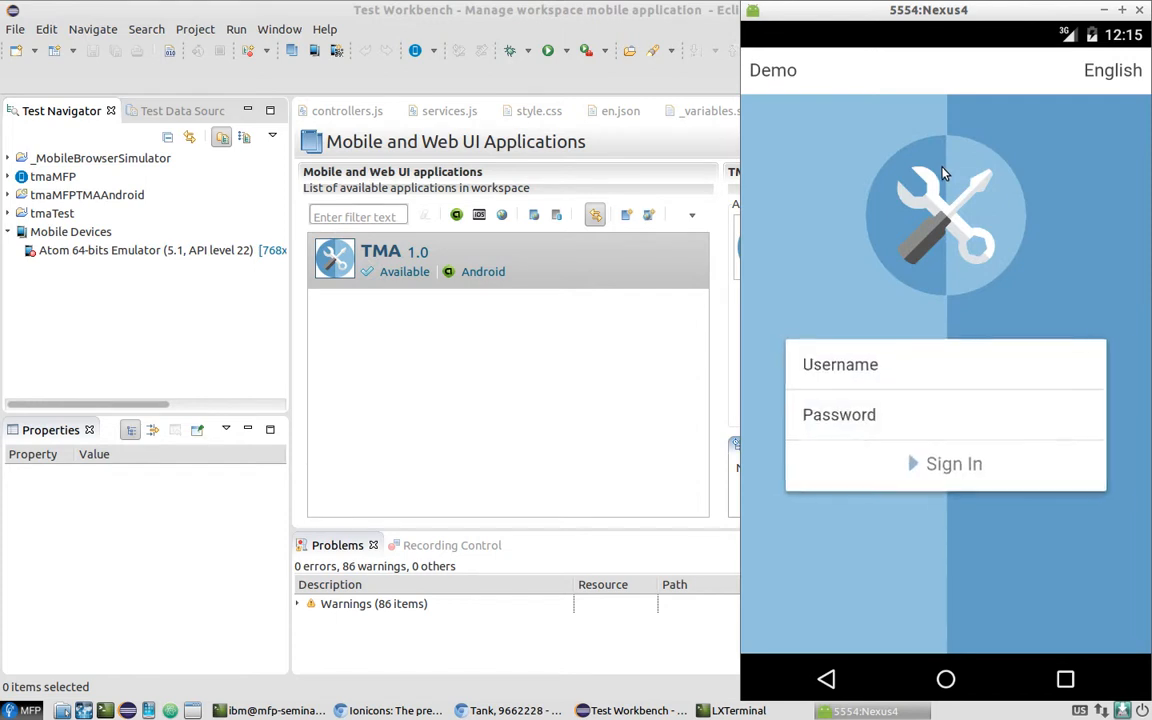
Sign in to TMA with the username "test" and the account password.
left_click(930, 372)
left_click(925, 437)
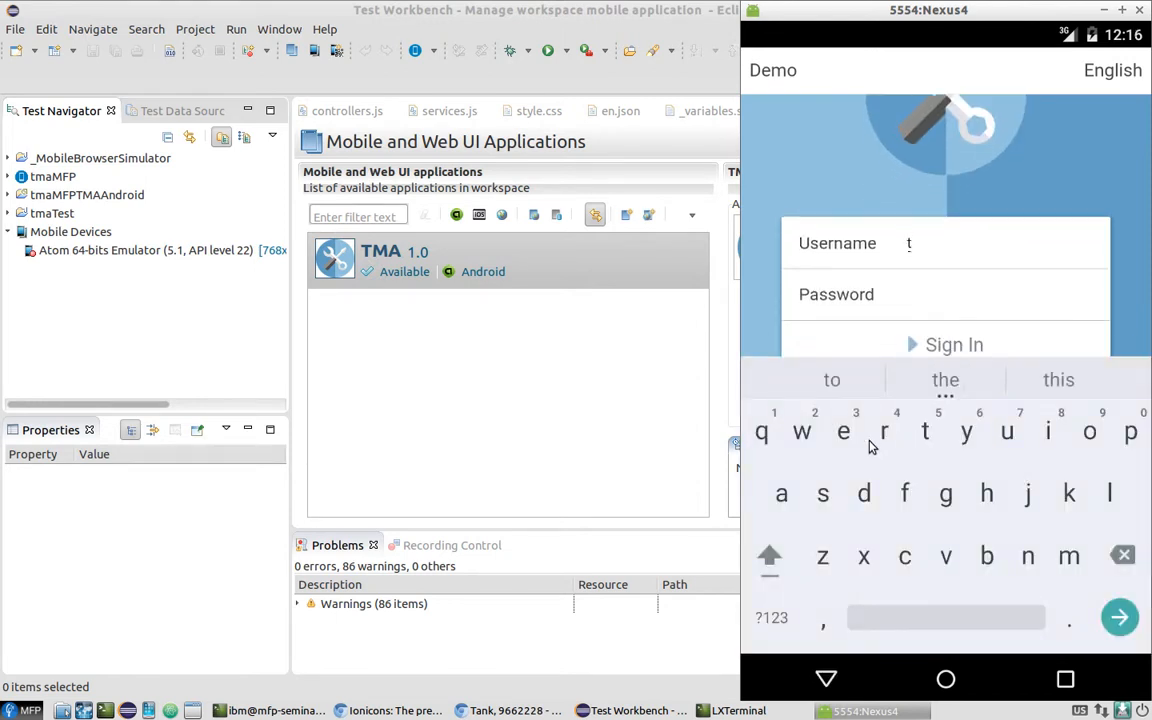
left_click(840, 456)
left_click(823, 494)
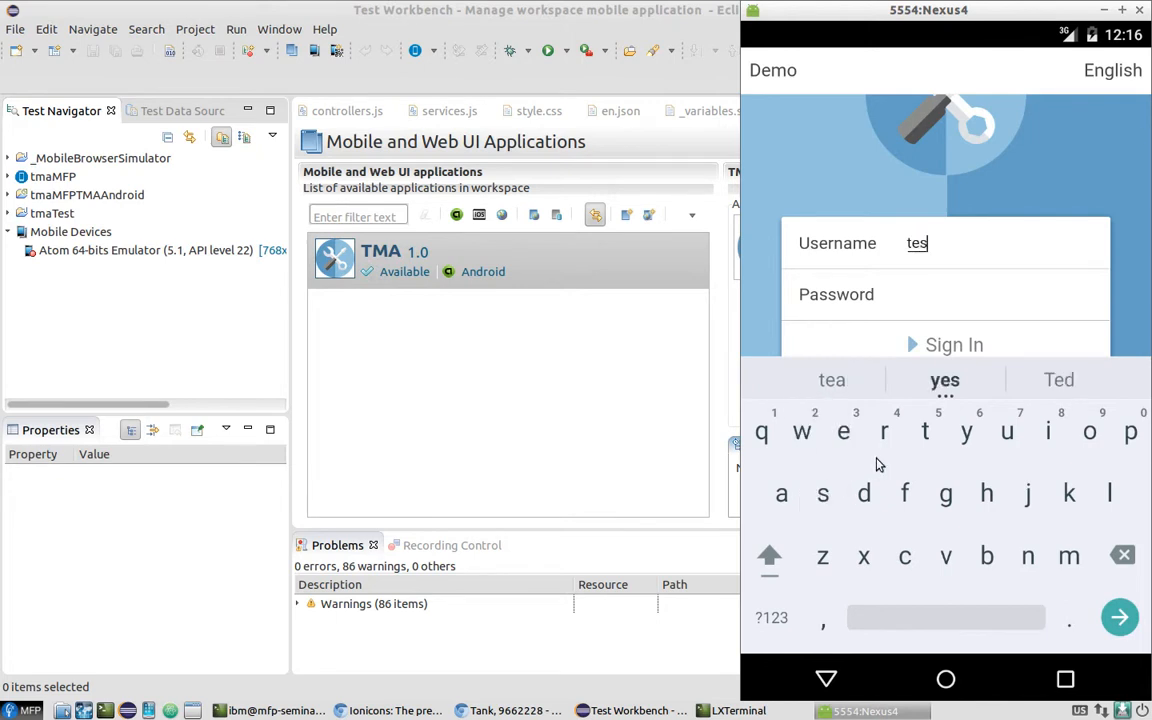
left_click(925, 433)
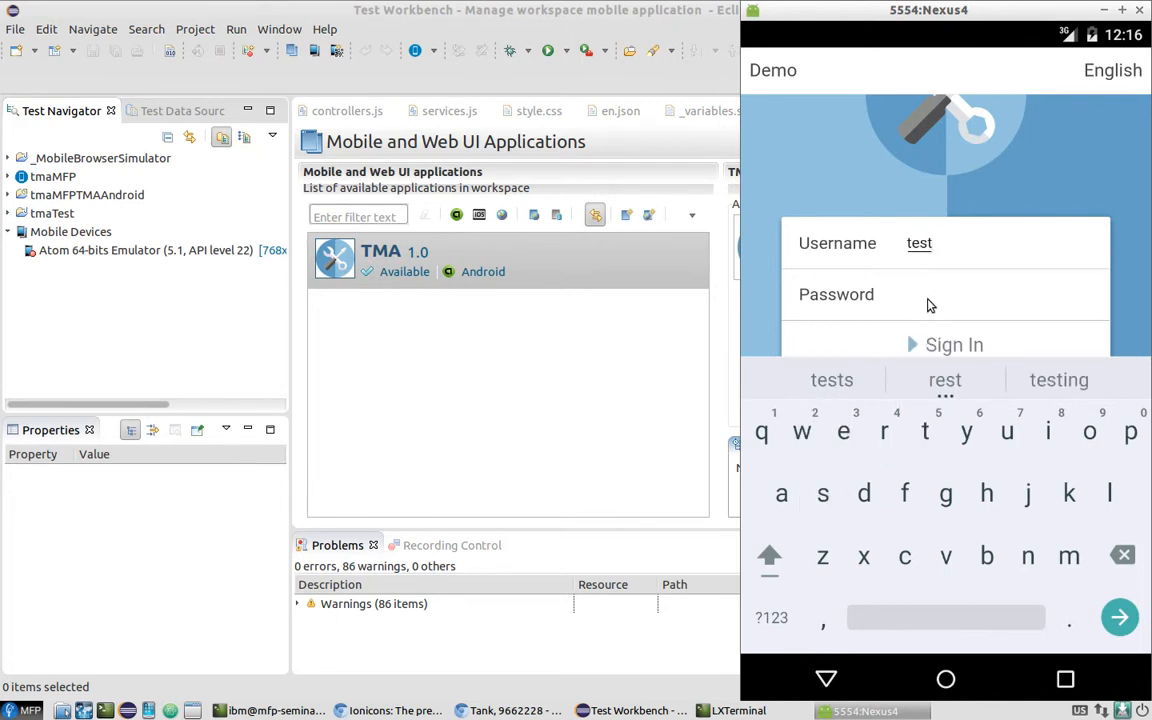
left_click(838, 282)
left_click(925, 448)
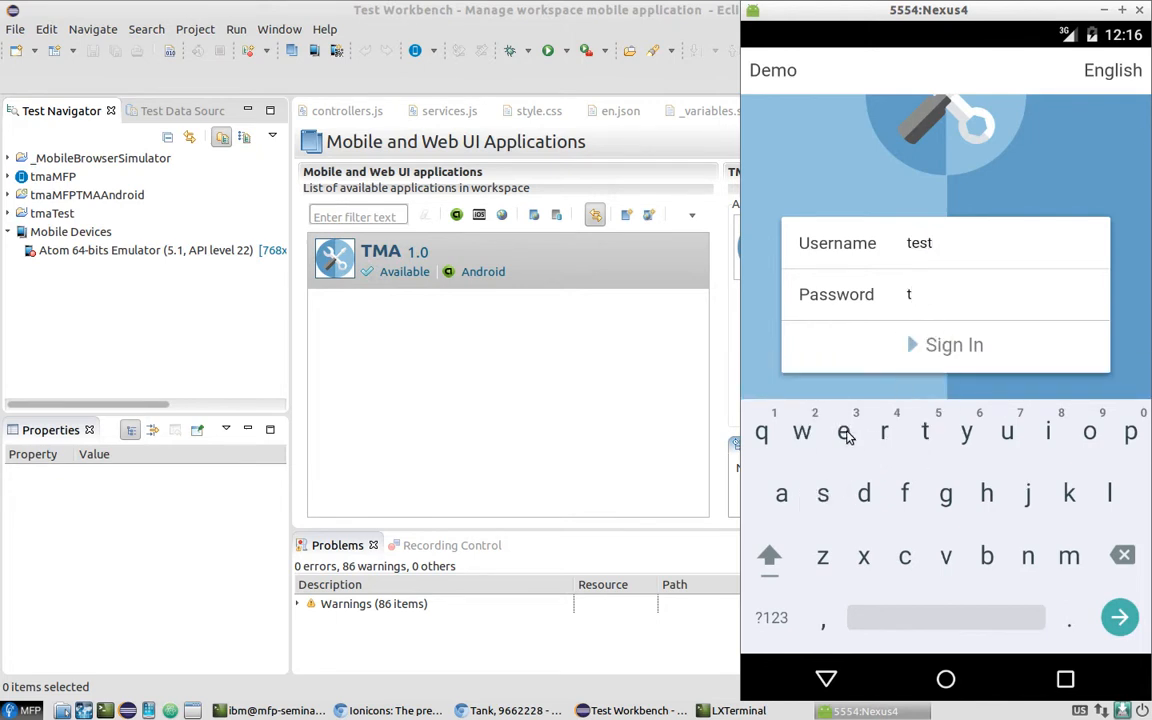
left_click(845, 456)
left_click(823, 494)
left_click(925, 433)
left_click(949, 357)
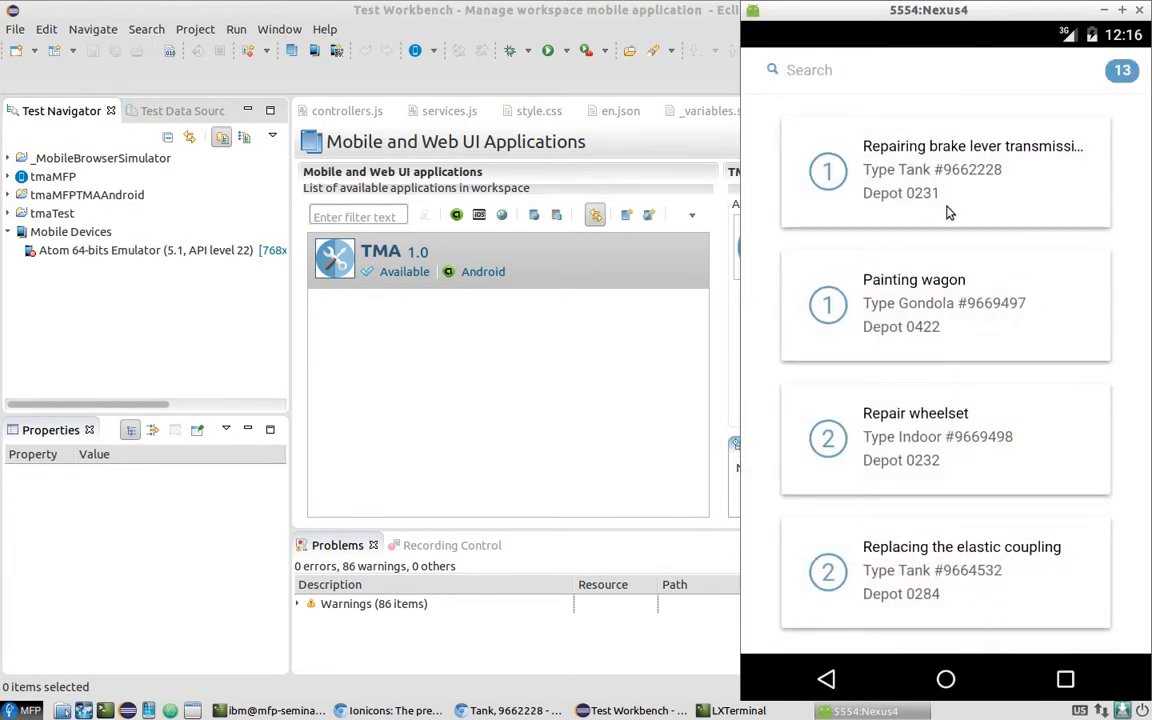
Accept the "Repairing brake lever transmission" task and search the task list for "whee".
left_click(947, 163)
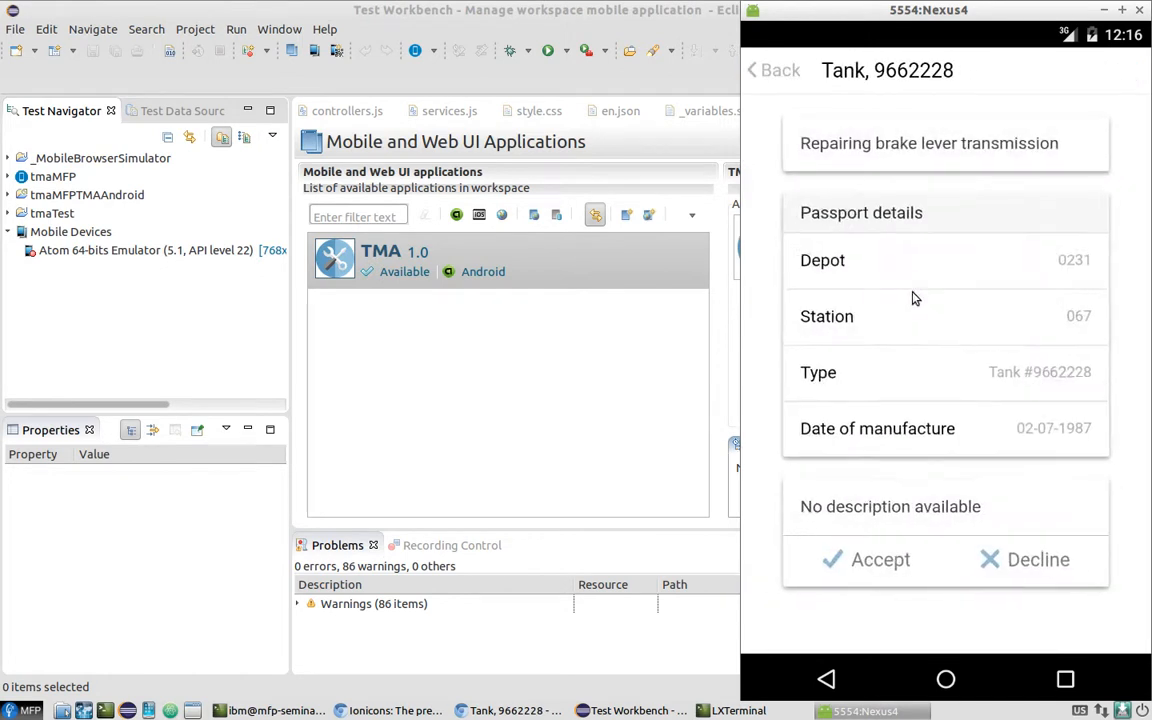
left_click(888, 566)
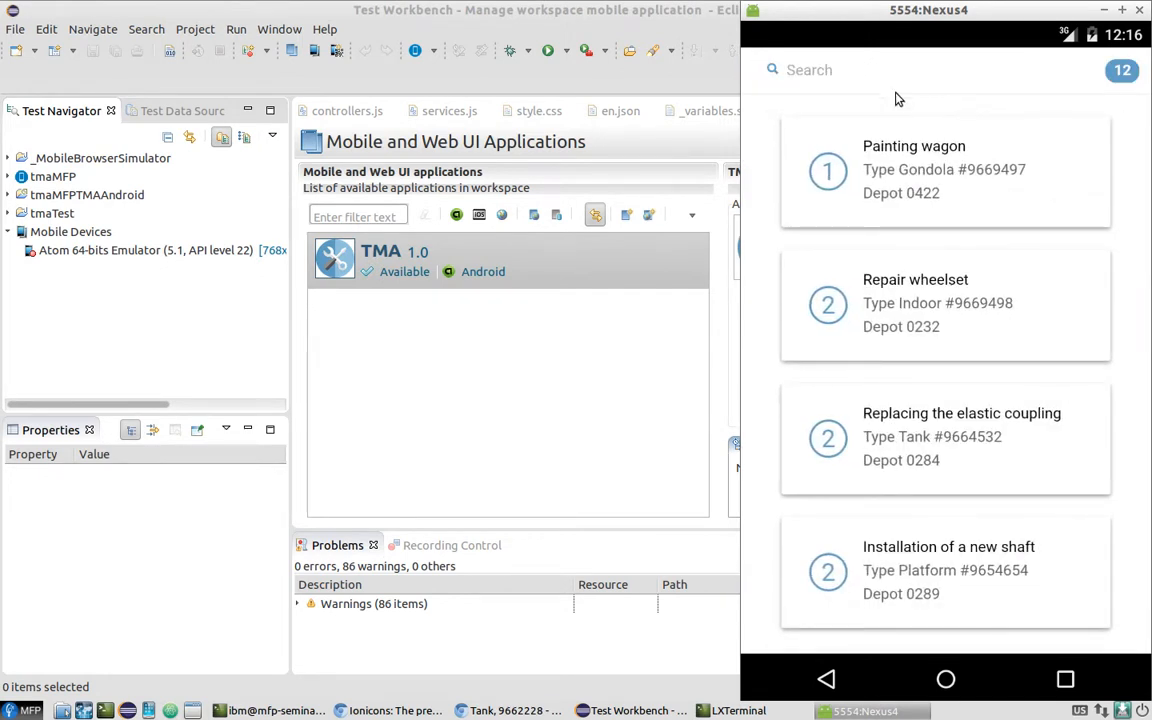
left_click(795, 68)
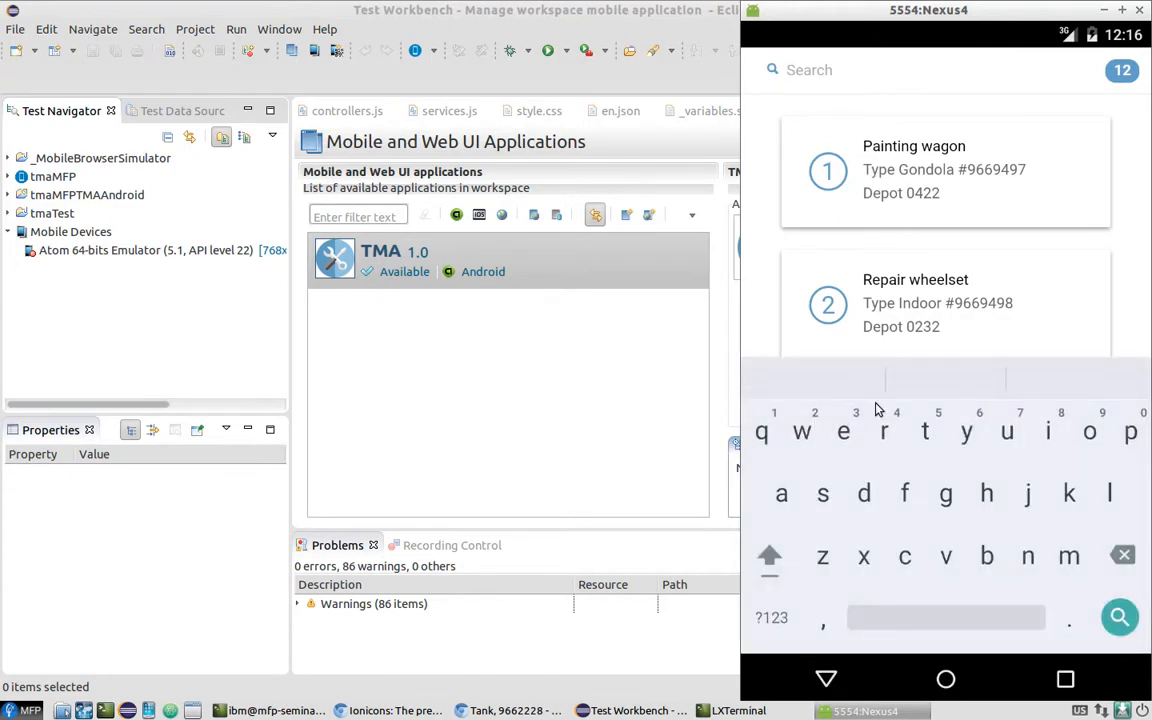
left_click(802, 431)
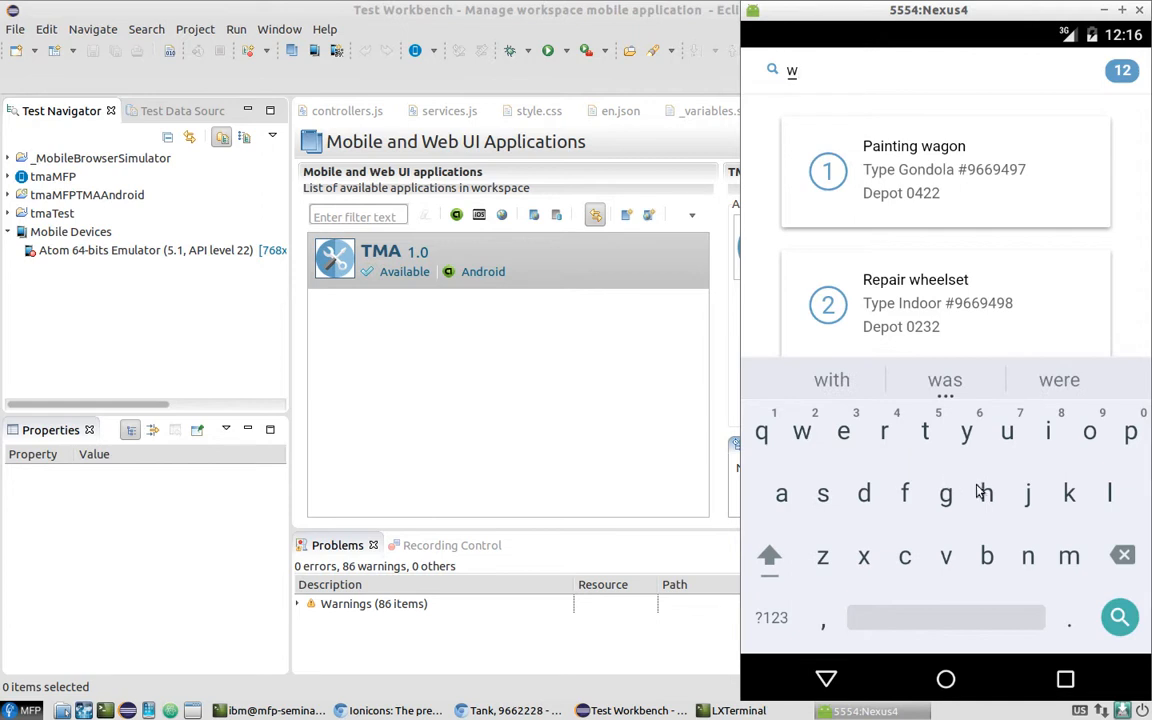
type("h")
double_click(846, 431)
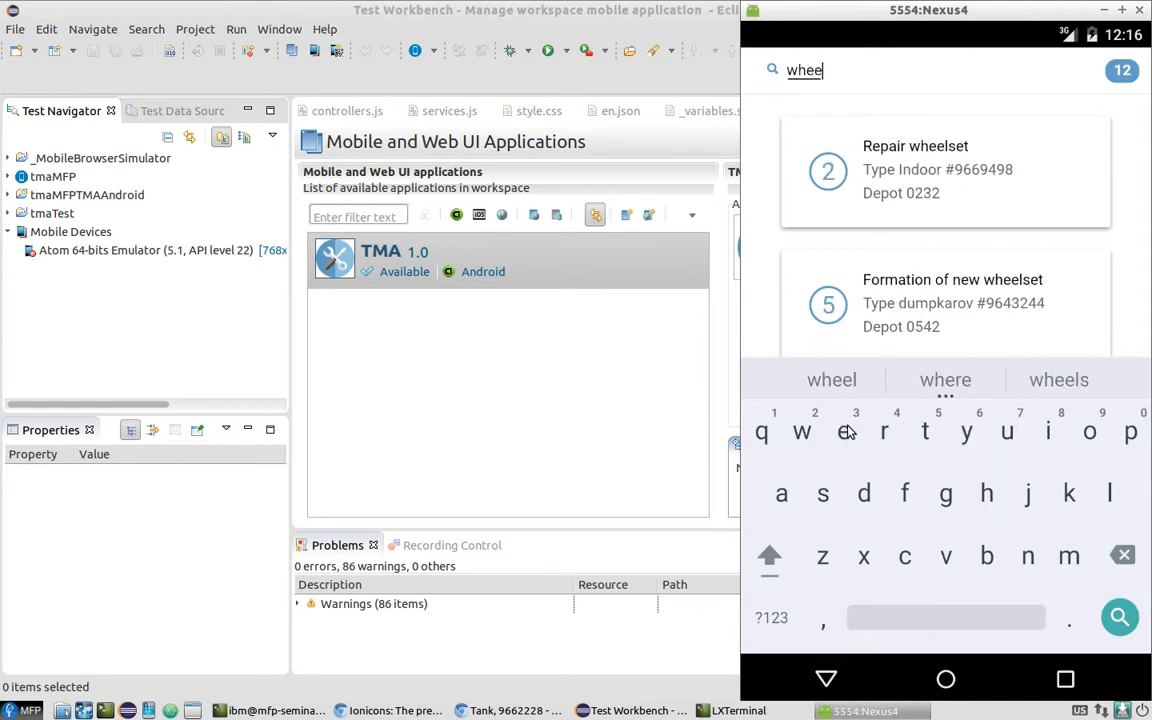
Decline the "Repair wheelset" task with the reason "Missing documents".
left_click(940, 176)
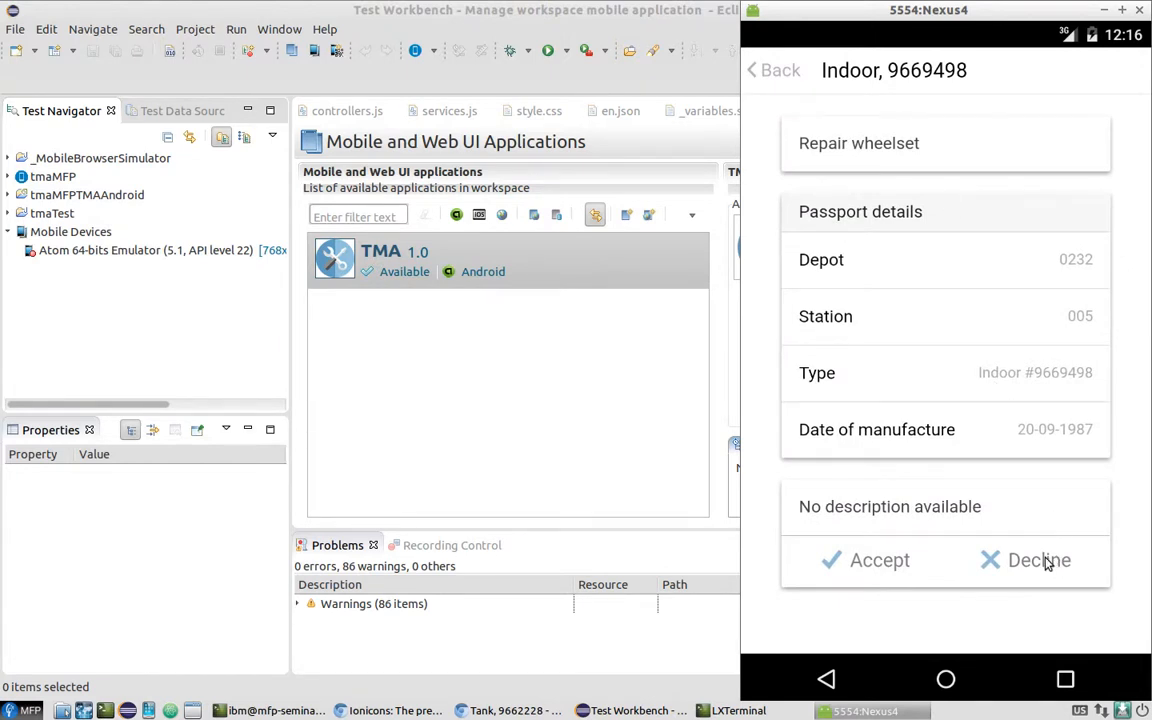
left_click(1044, 558)
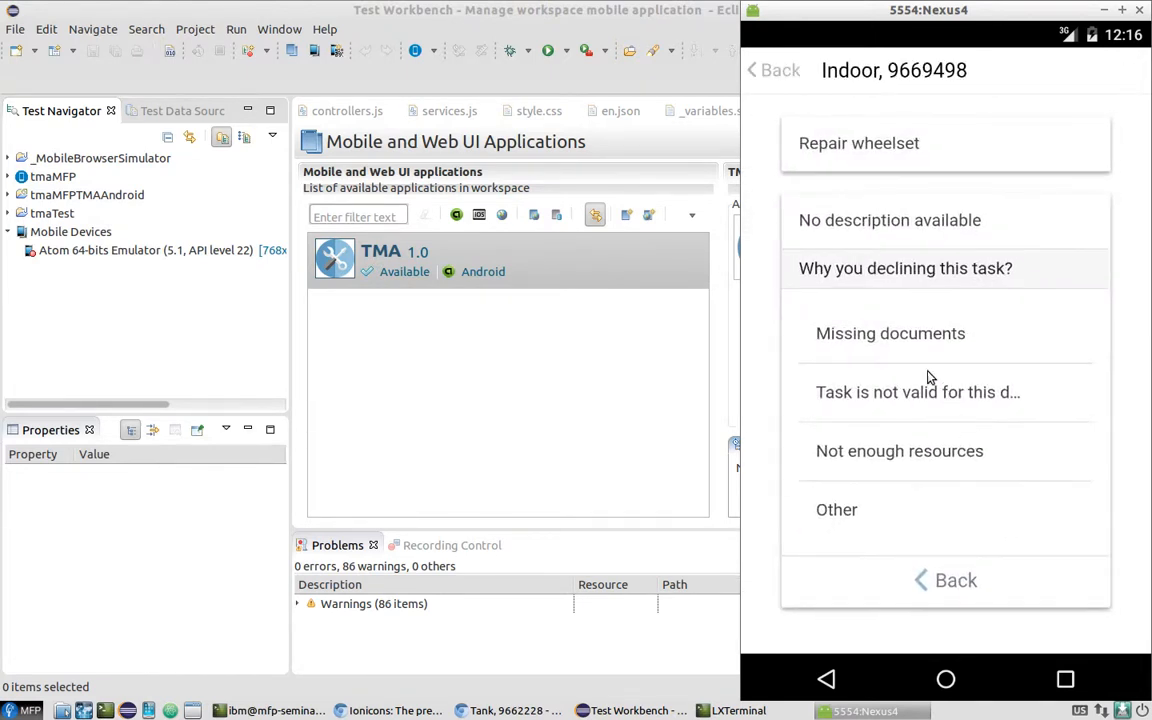
left_click(843, 337)
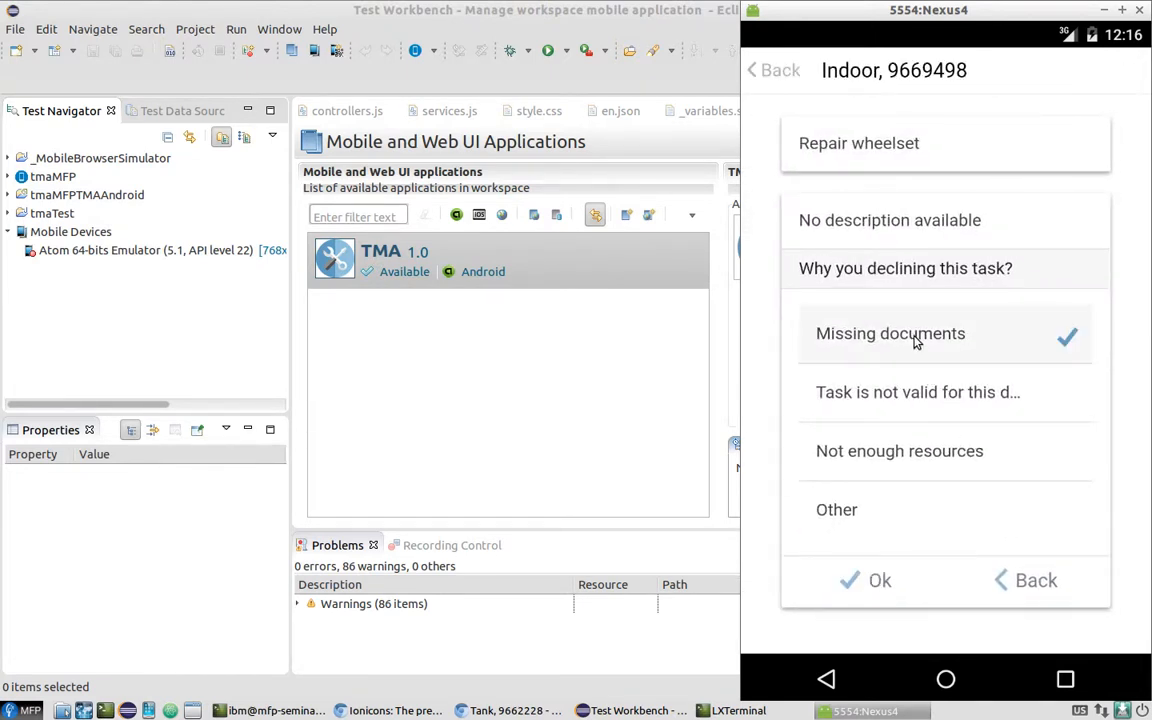
left_click(872, 576)
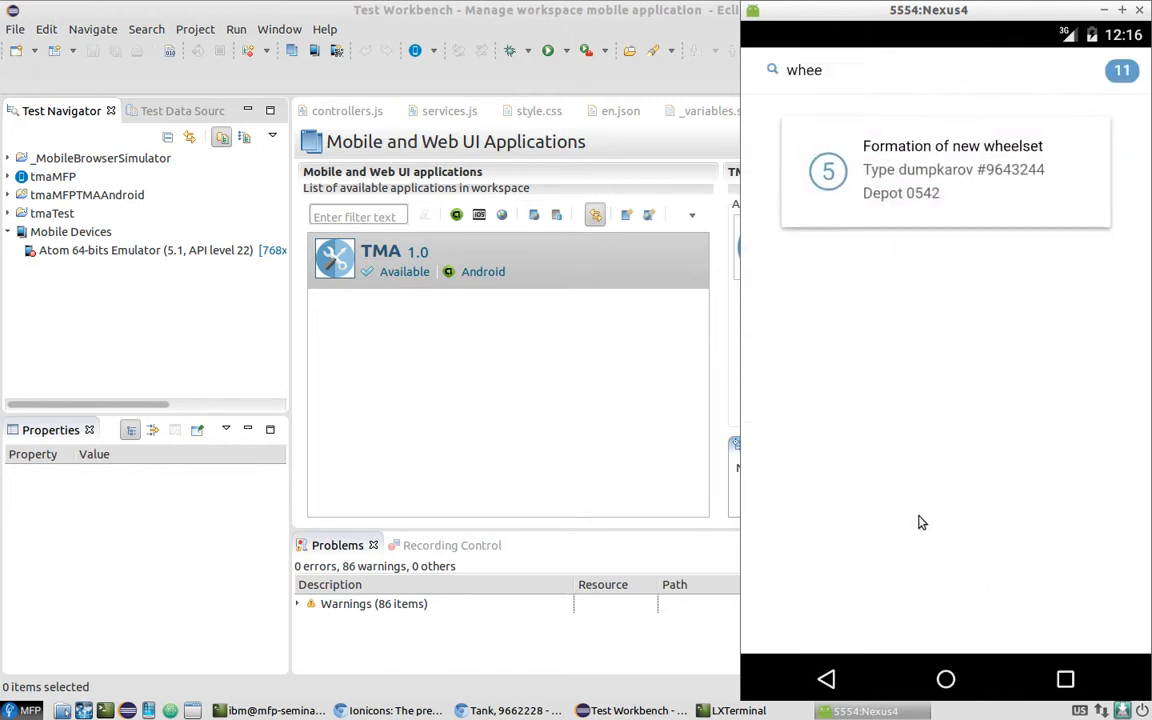
Open the "Formation of new wheelset" task for declining and choose "Other" as the reason.
left_click(967, 182)
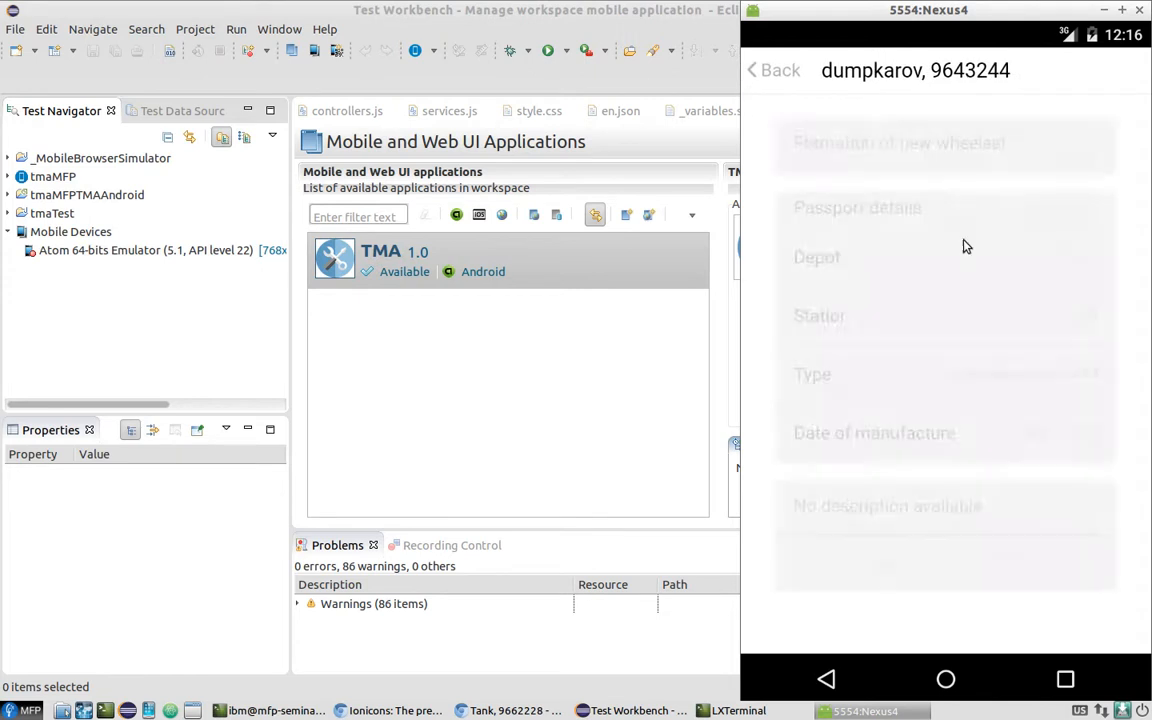
left_click(1039, 560)
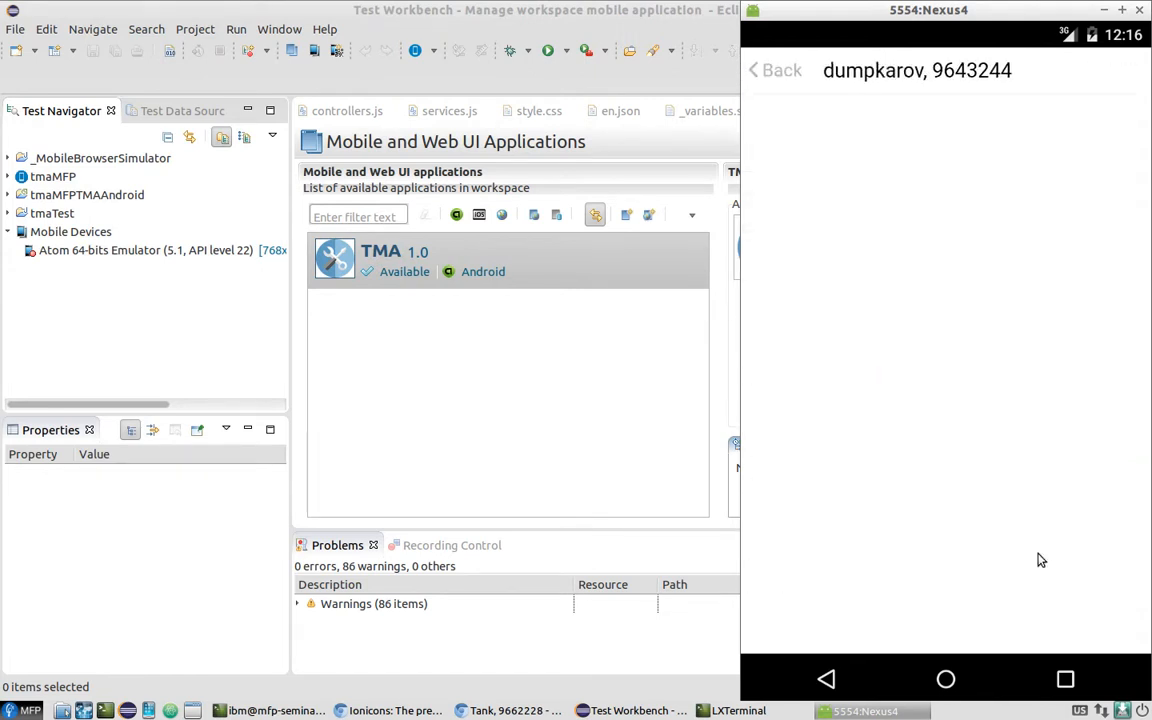
left_click(923, 522)
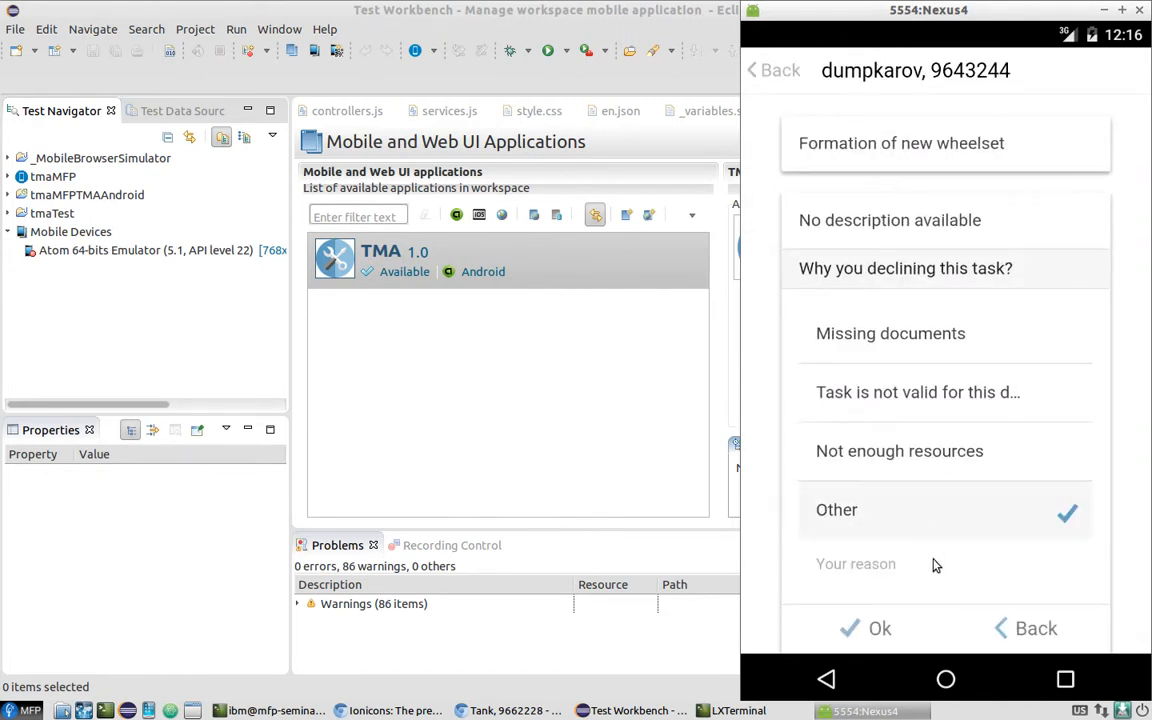
Enter "desc is empty" as the custom decline reason and submit it.
left_click(915, 573)
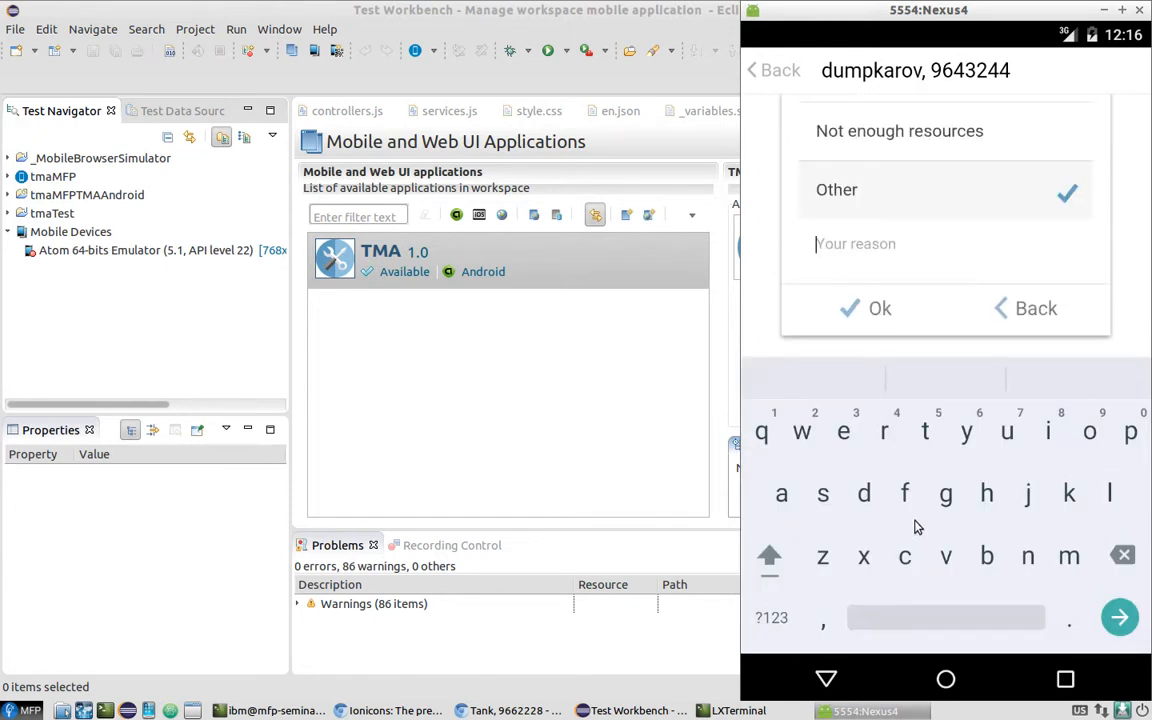
left_click(866, 495)
left_click(845, 434)
left_click(825, 494)
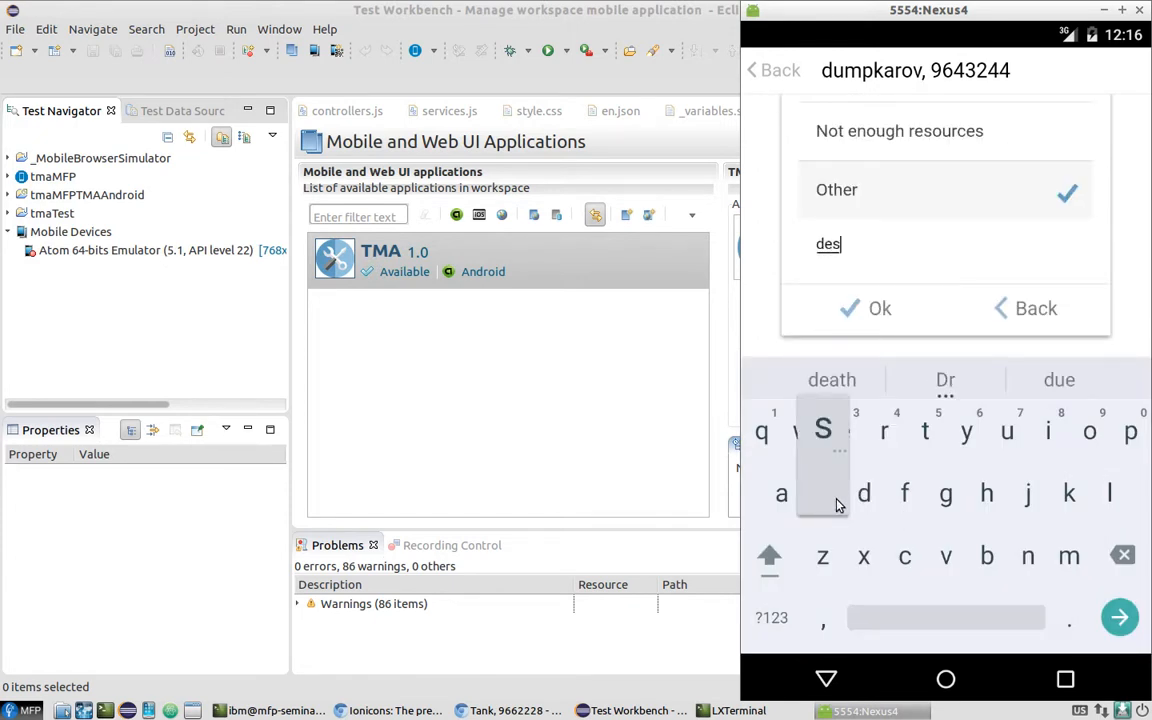
left_click(897, 553)
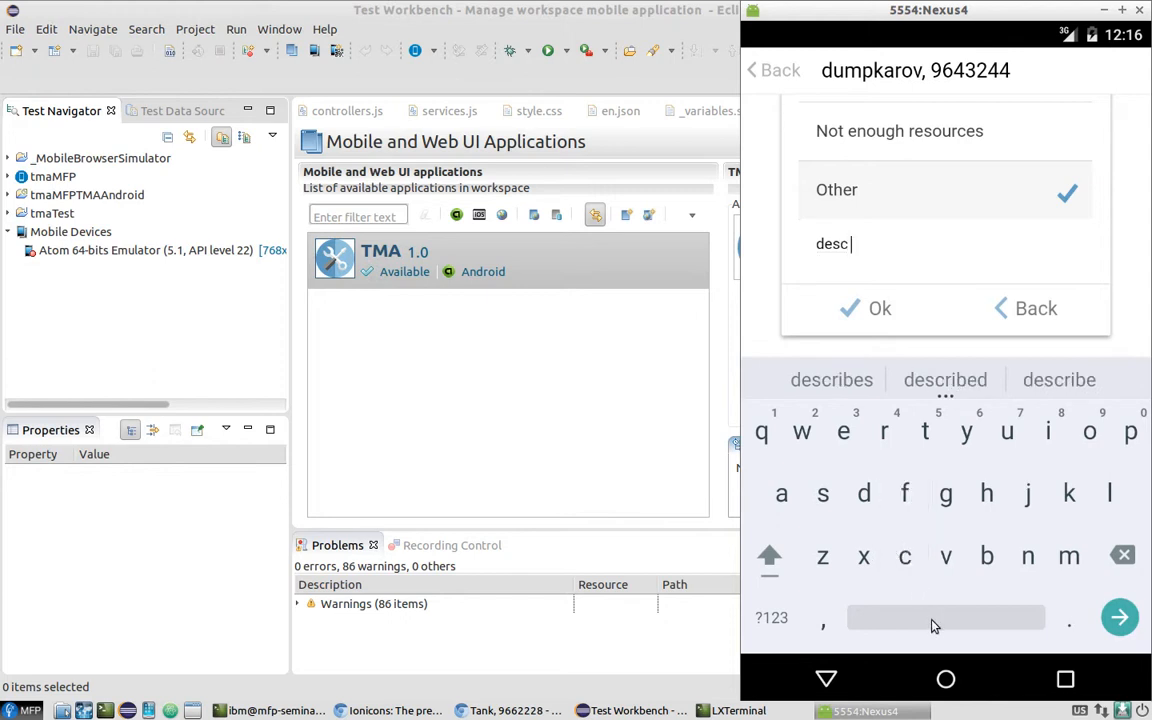
left_click(1046, 434)
left_click(823, 494)
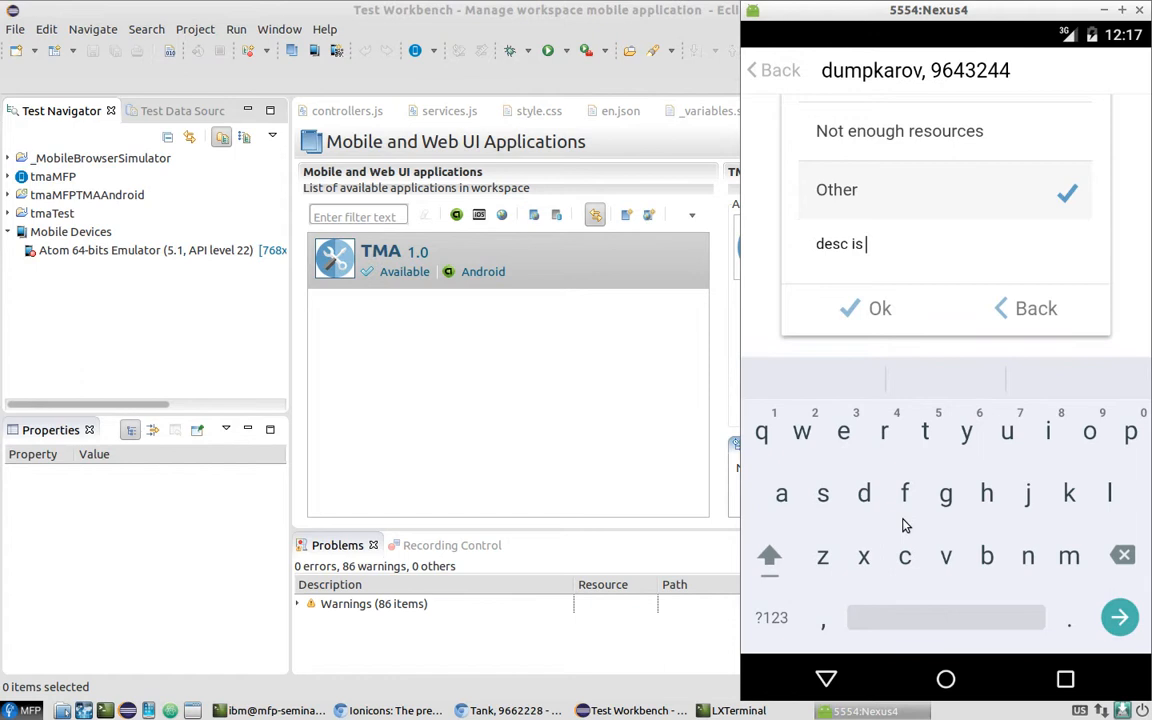
left_click(843, 431)
left_click(1069, 555)
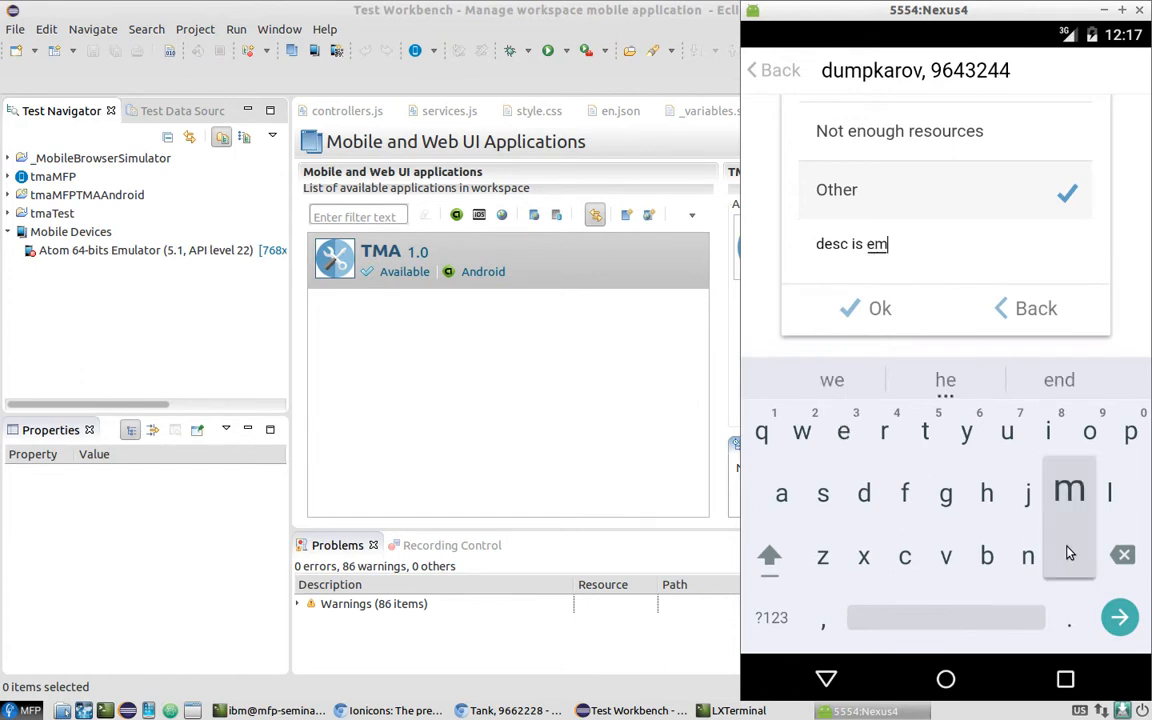
left_click(1130, 431)
left_click(926, 436)
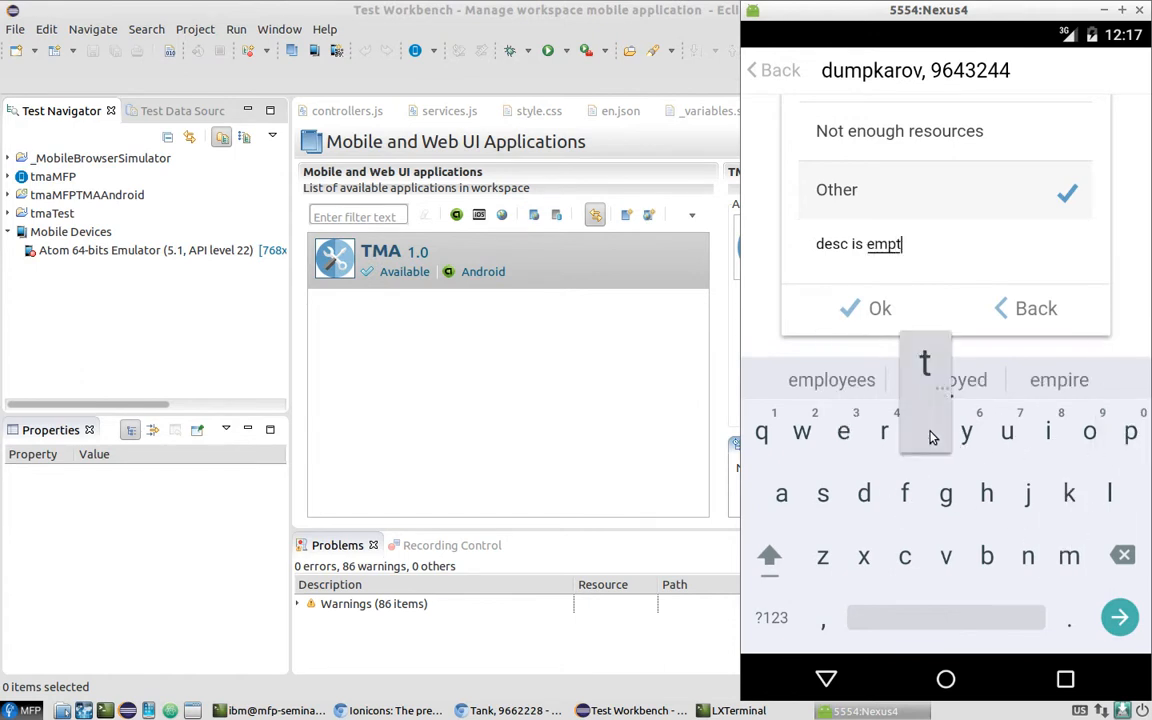
left_click(964, 430)
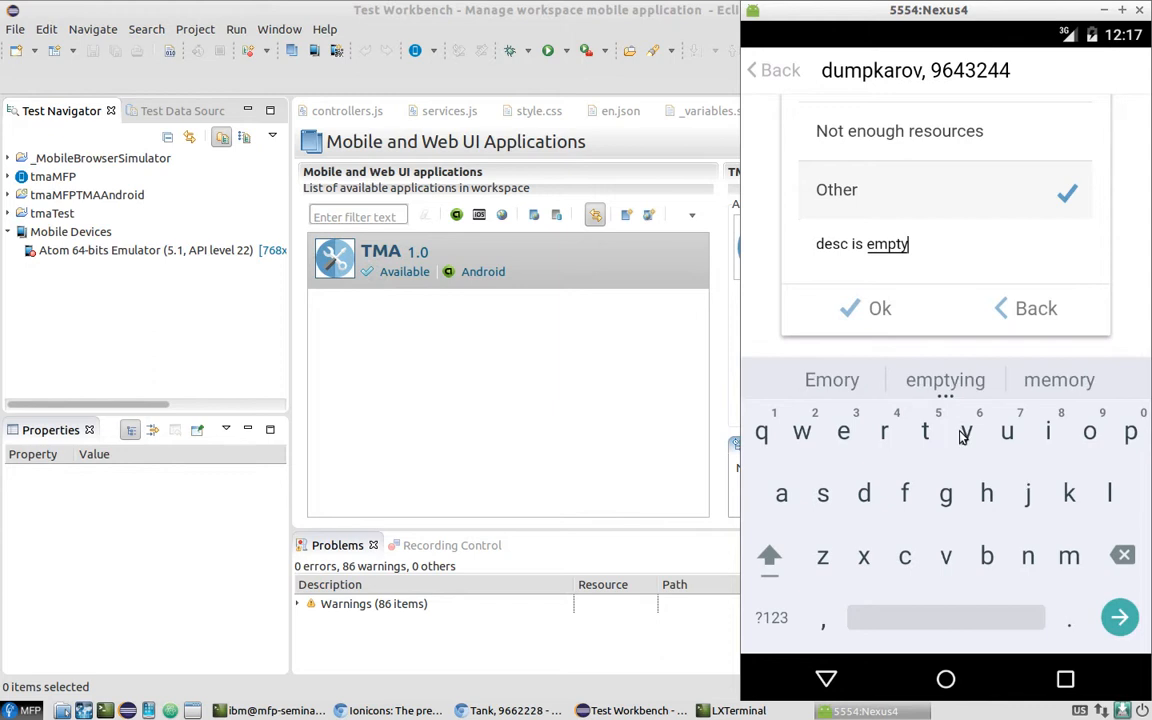
left_click(874, 310)
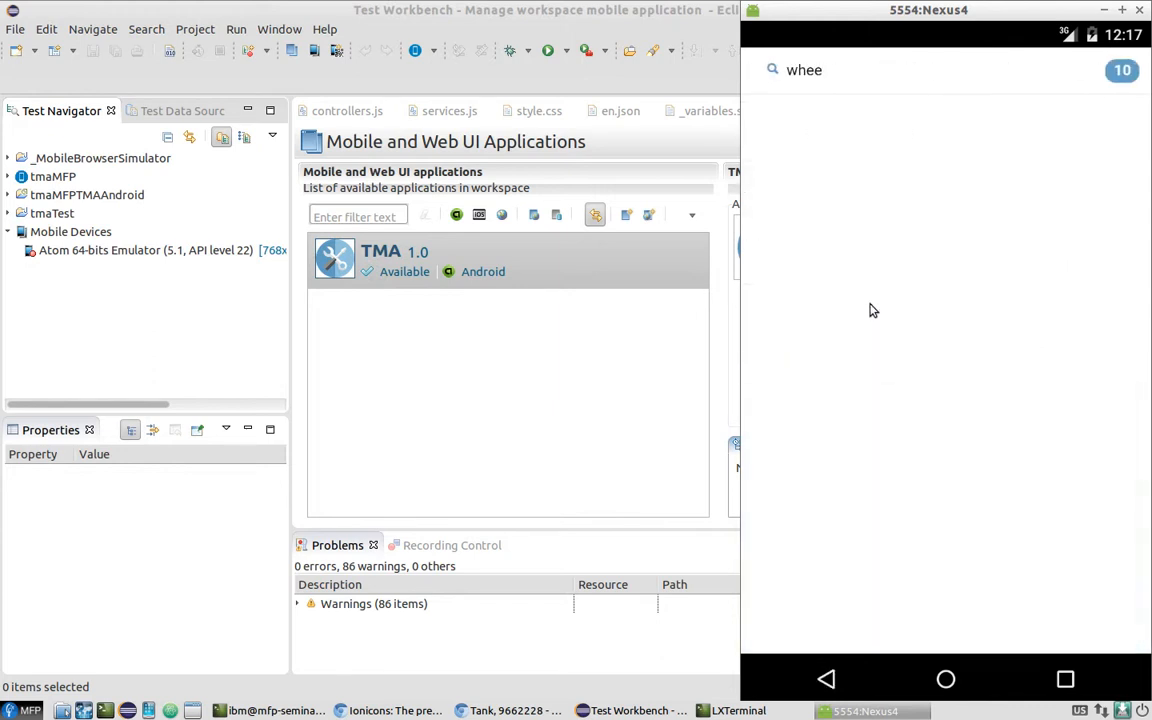
Clear the task search text and leave TMA for the emulator's recent apps overview.
left_click(849, 75)
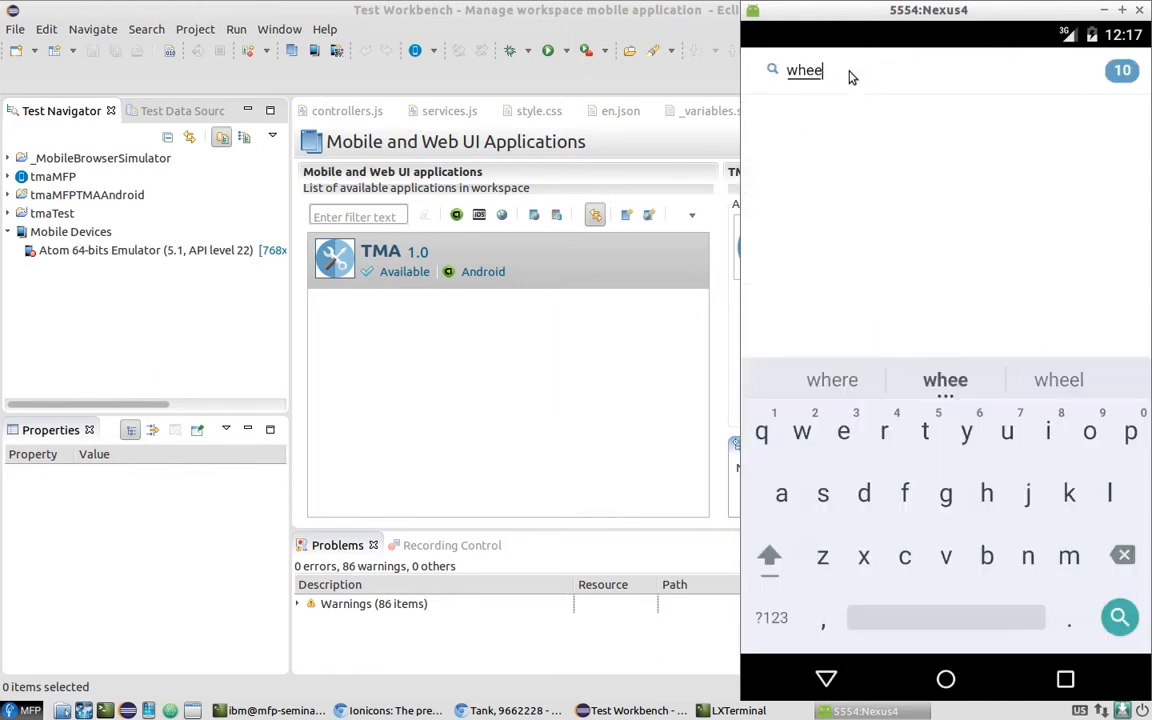
left_click(1124, 554)
left_click(1124, 554)
left_click(1124, 554)
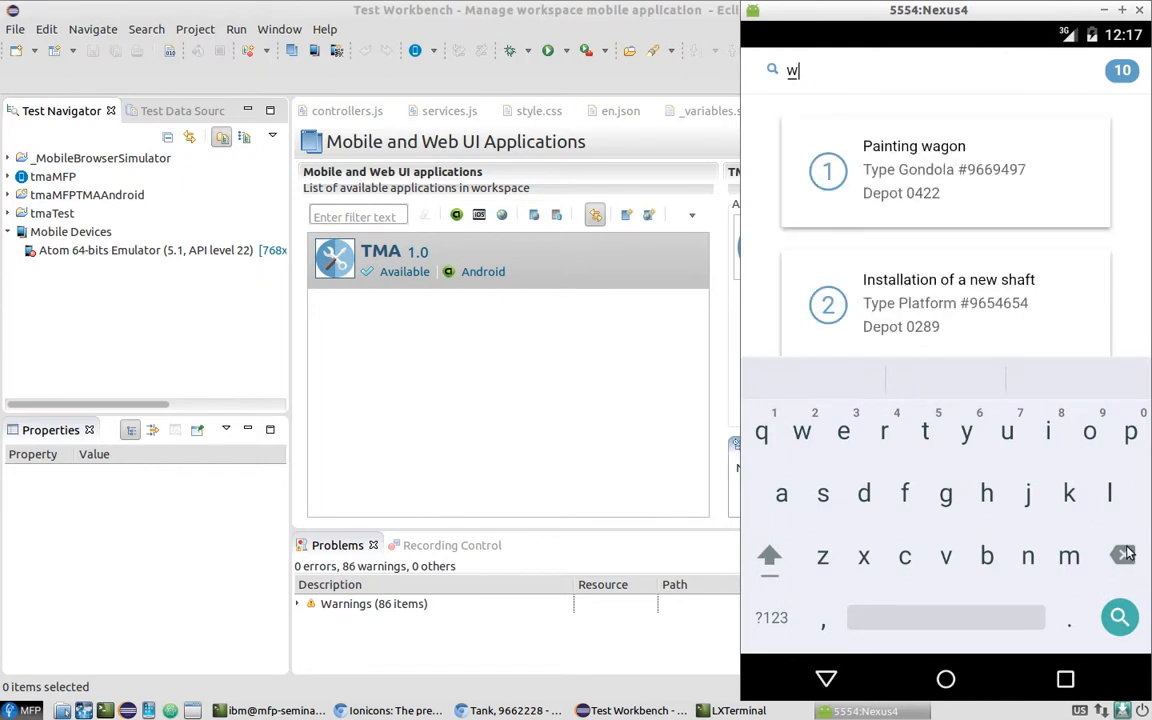
left_click(1124, 554)
left_click(942, 680)
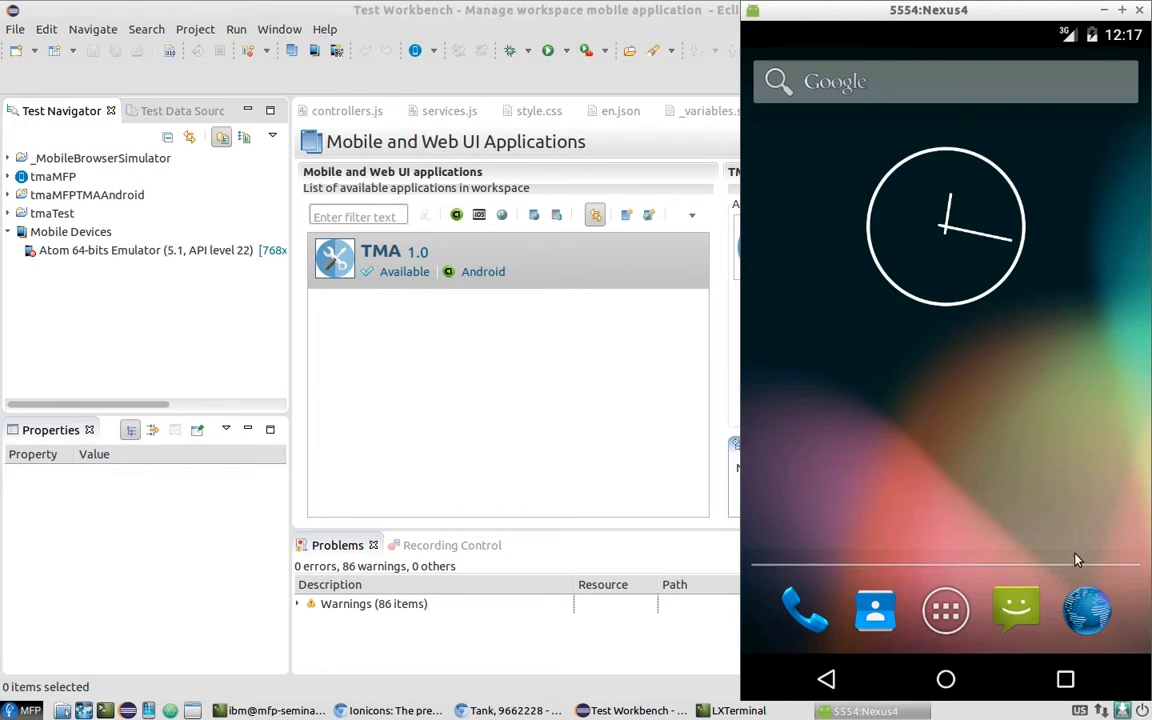
left_click(1066, 681)
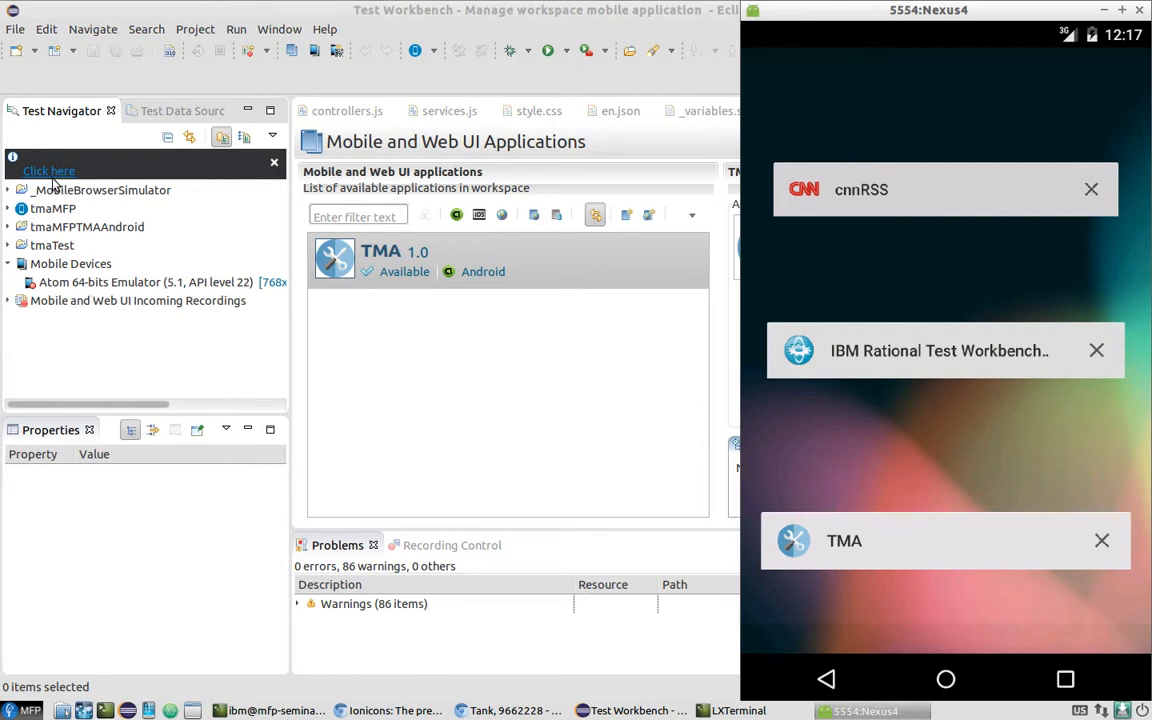
Generate a test named Test1 in /tmaTest from the incoming TMA recording and open the generated test.
left_click(53, 172)
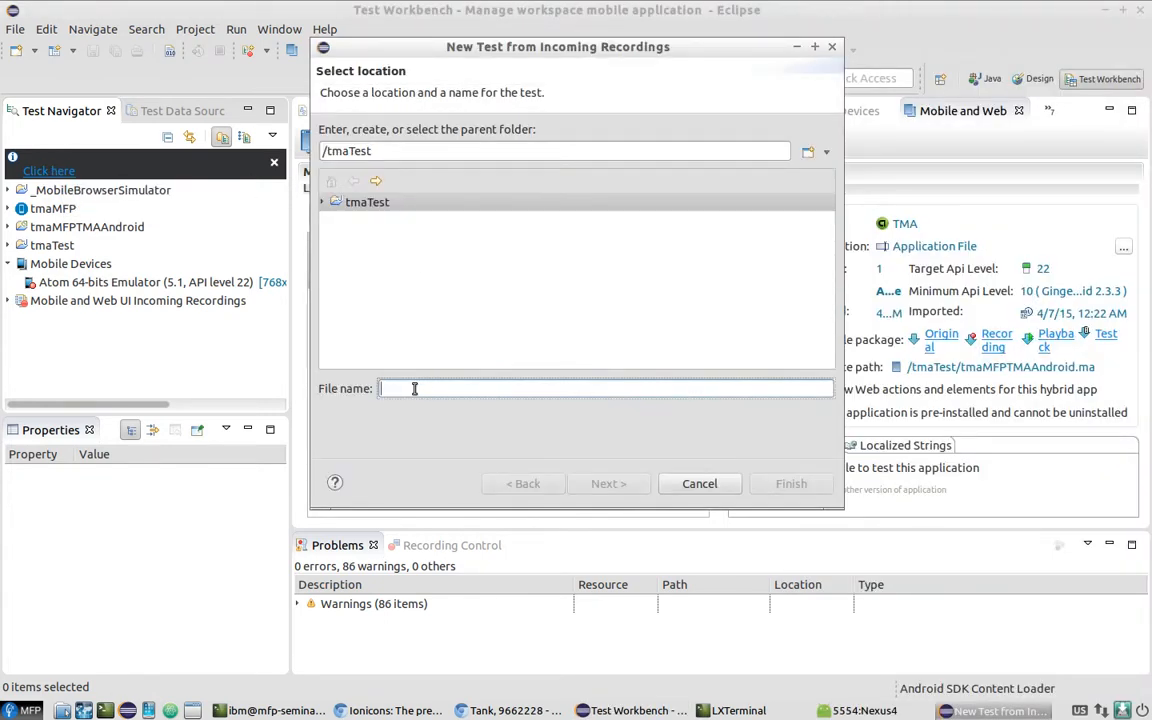
type("Test1")
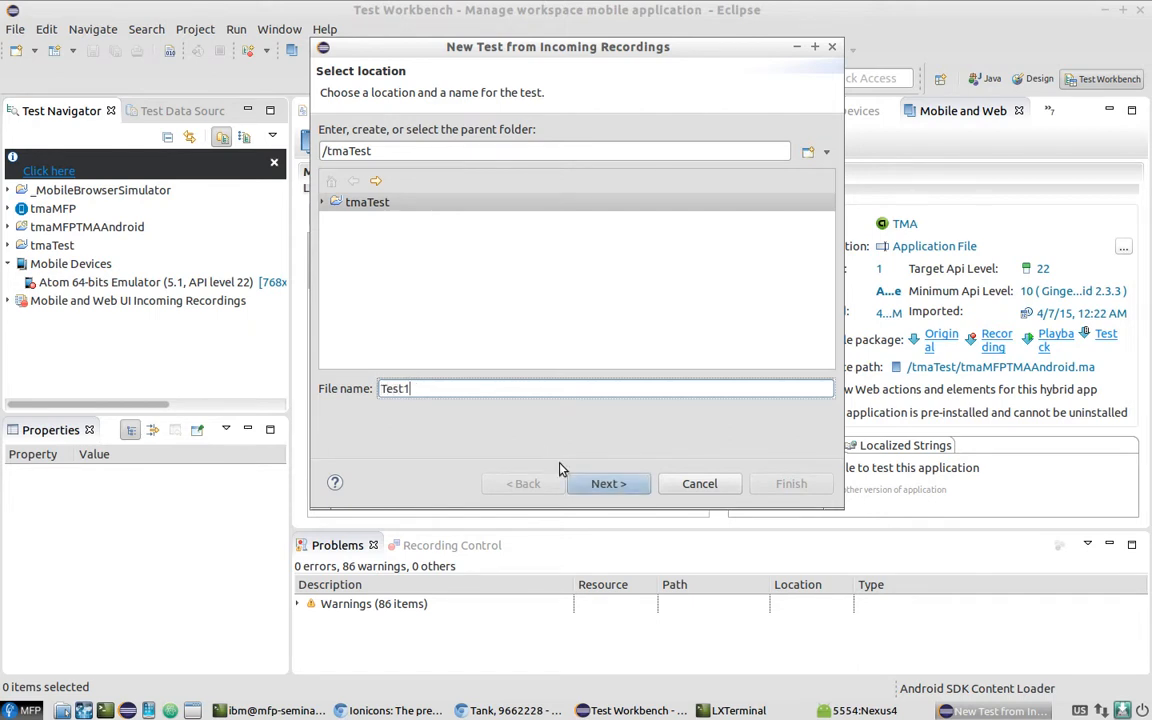
left_click(608, 483)
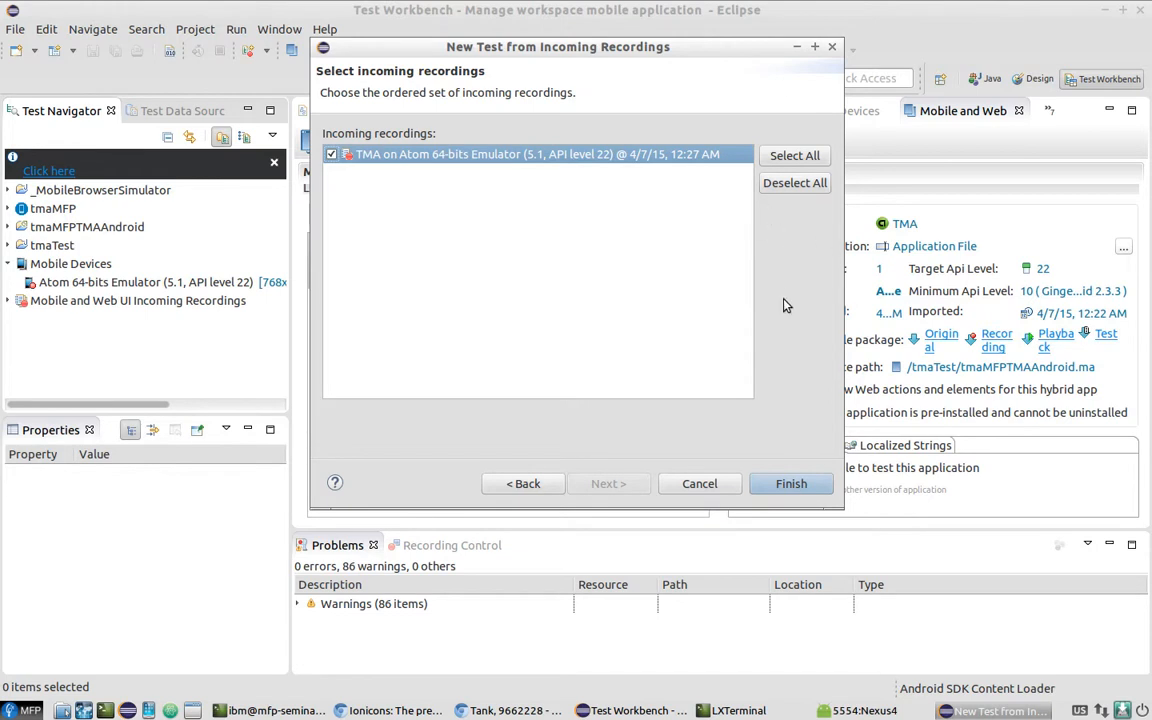
left_click(797, 483)
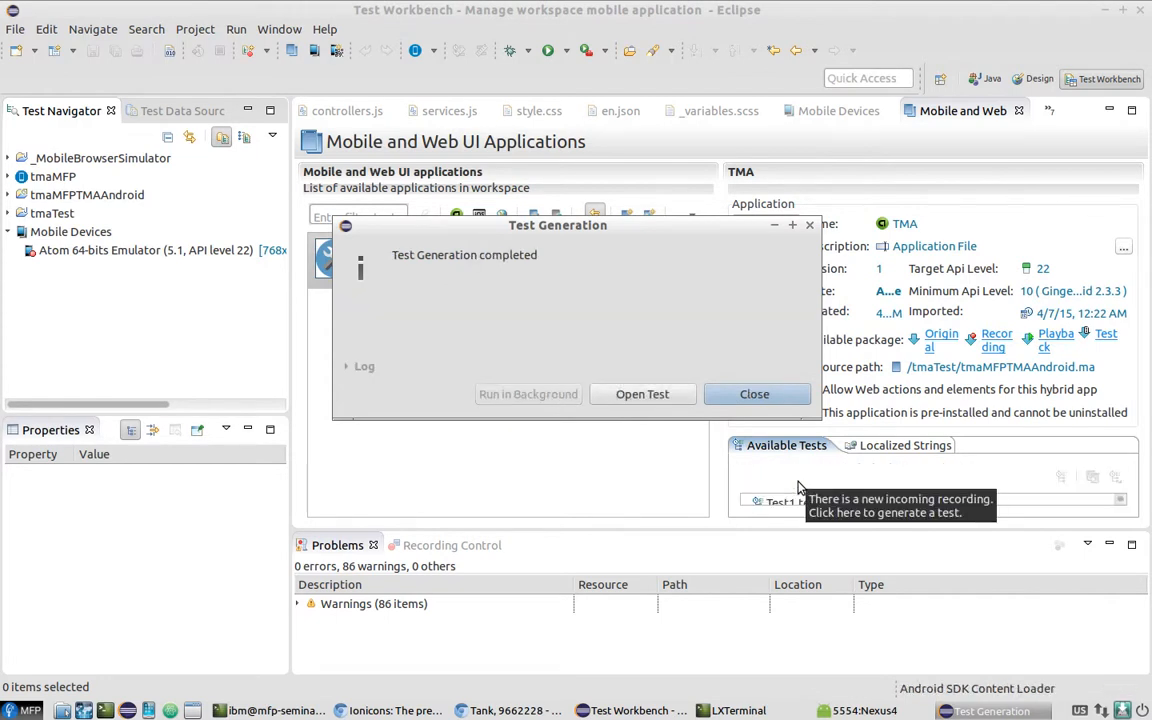
left_click(659, 396)
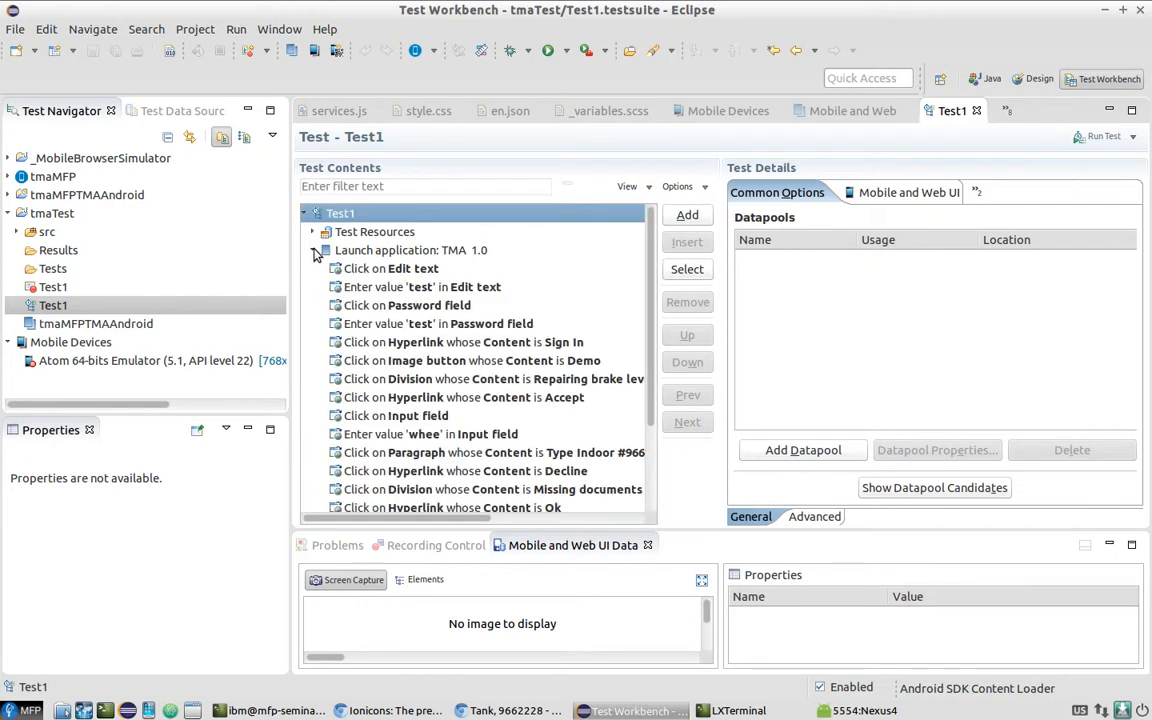
Select the first recorded "Click on Edit text" action and resize the panes to give its screen capture and the test editor more room.
left_click(400, 268)
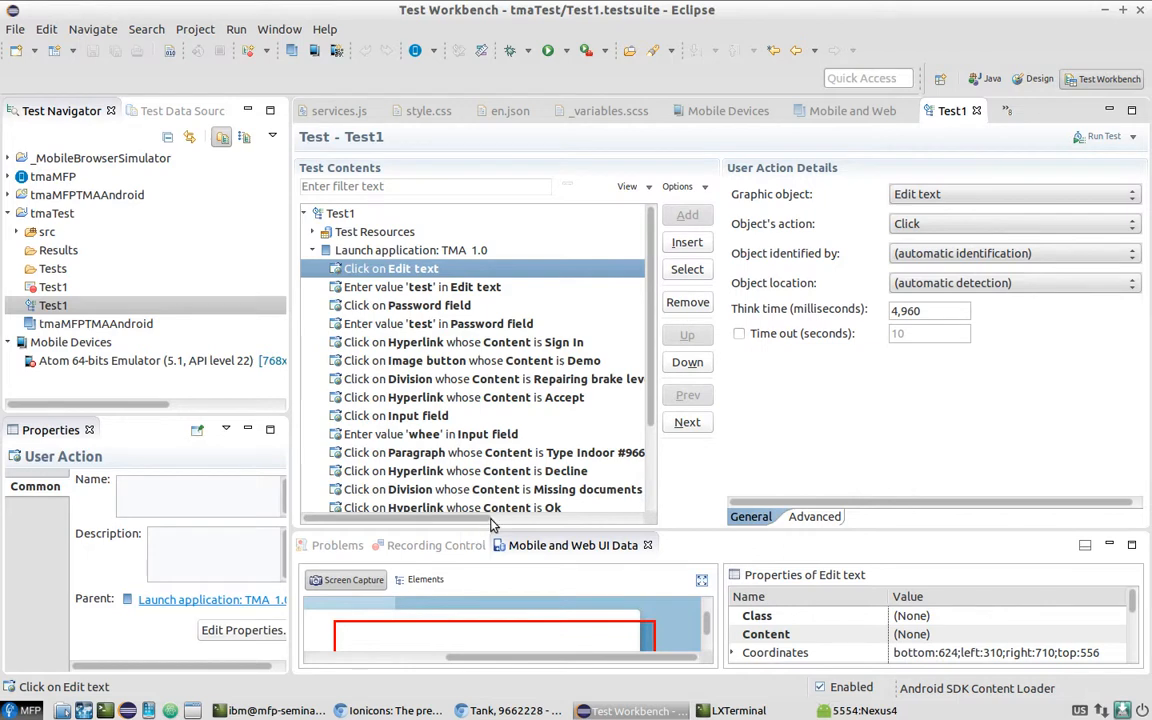
left_click_drag(490, 529, 499, 483)
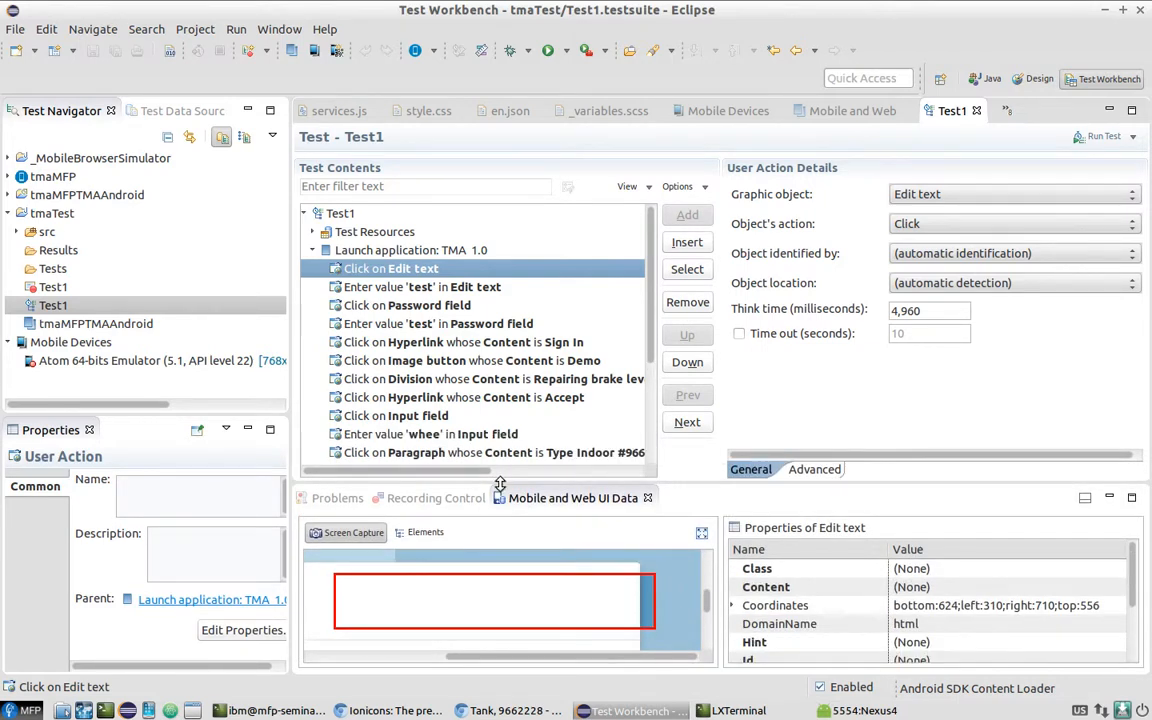
scroll(490, 595, "left", 5)
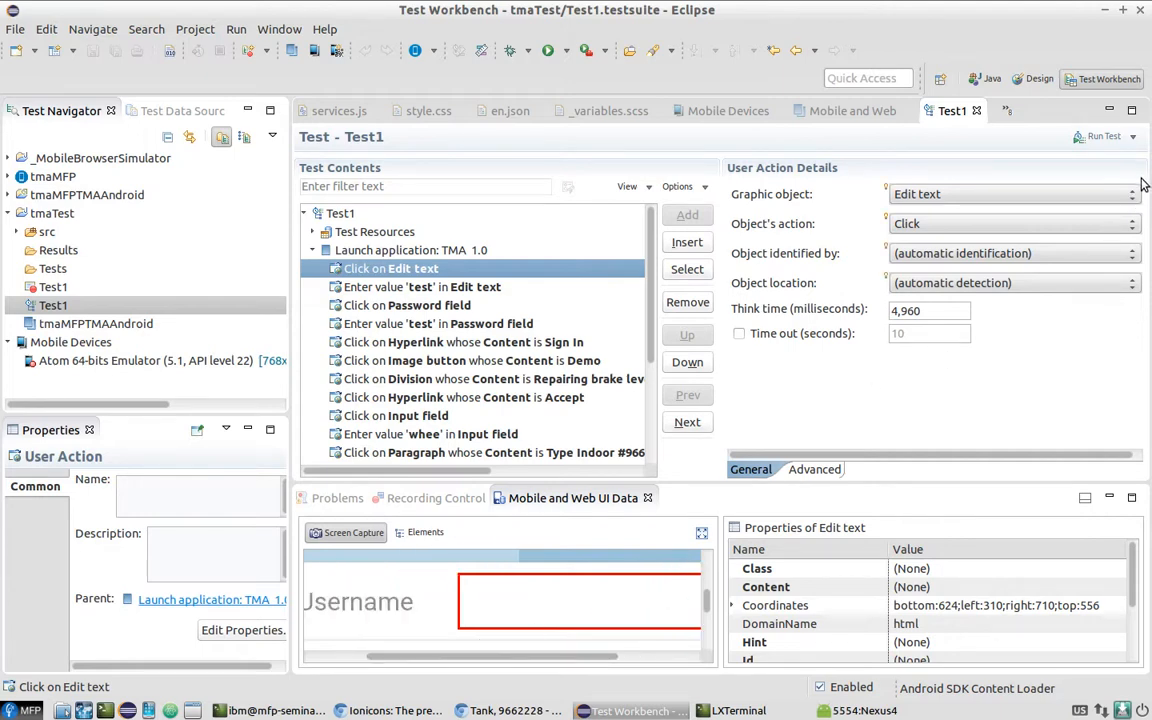
left_click(1132, 111)
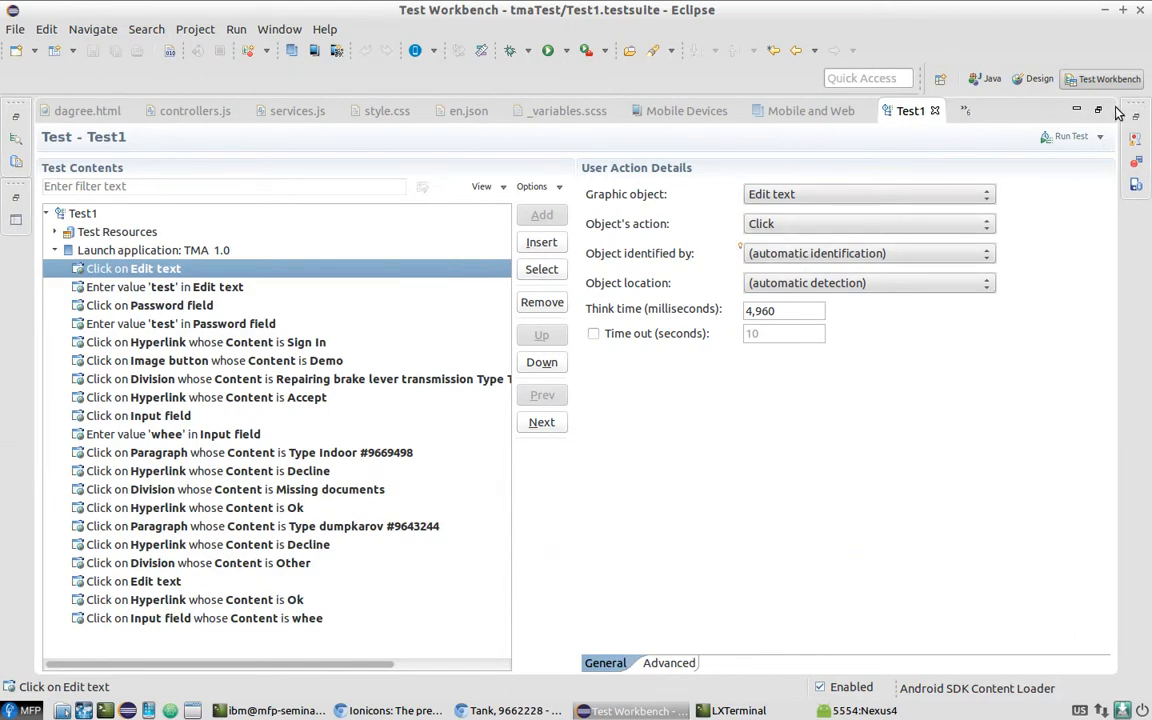
left_click(1098, 110)
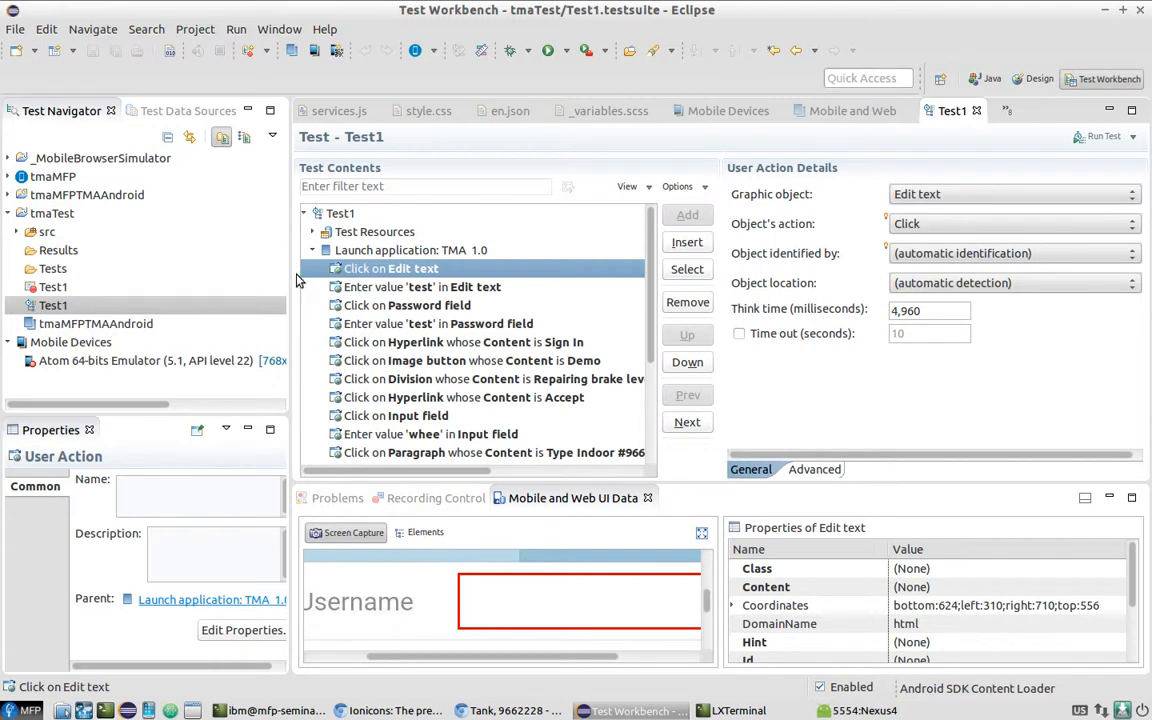
left_click_drag(259, 272, 220, 271)
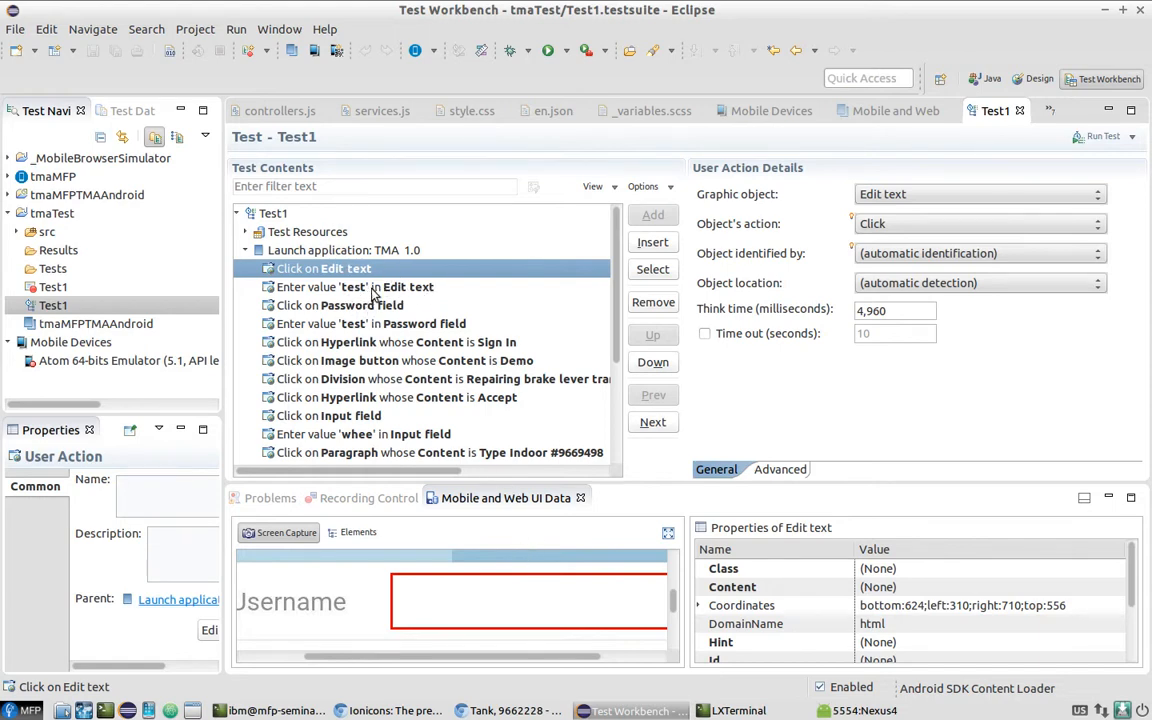
Examine the recorded Test1 actions with their details and screen captures, from the login entries to the "Other" decline reason, and collapse the list.
left_click(372, 288)
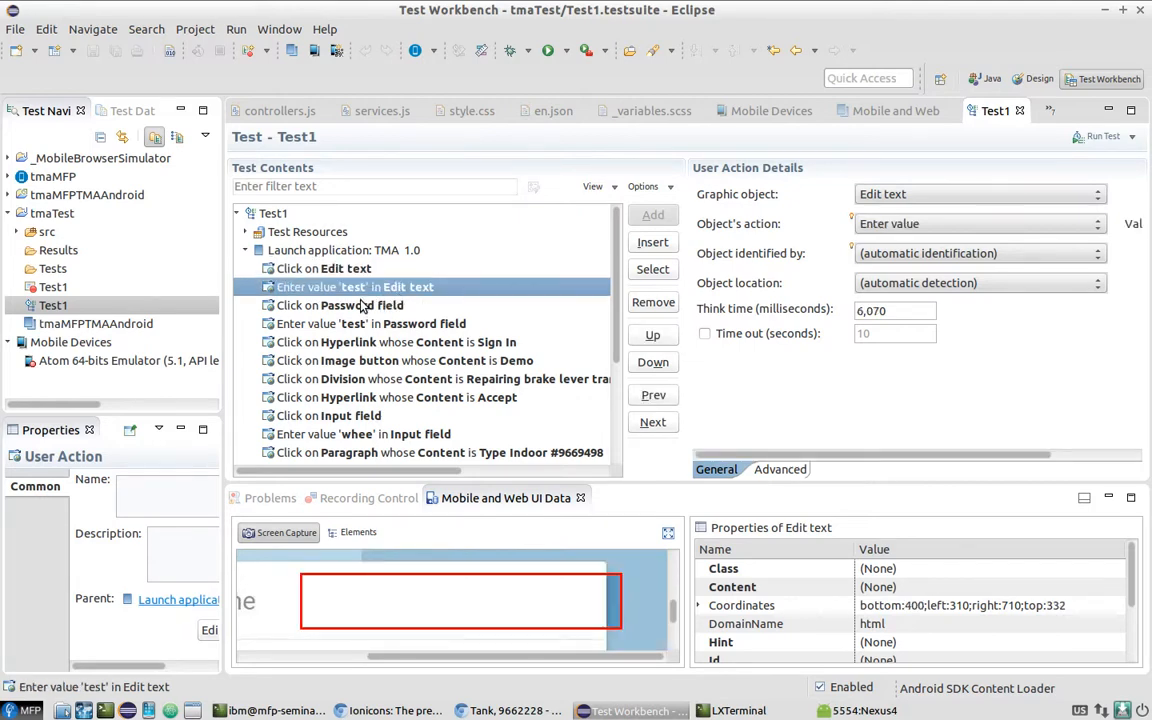
left_click(362, 306)
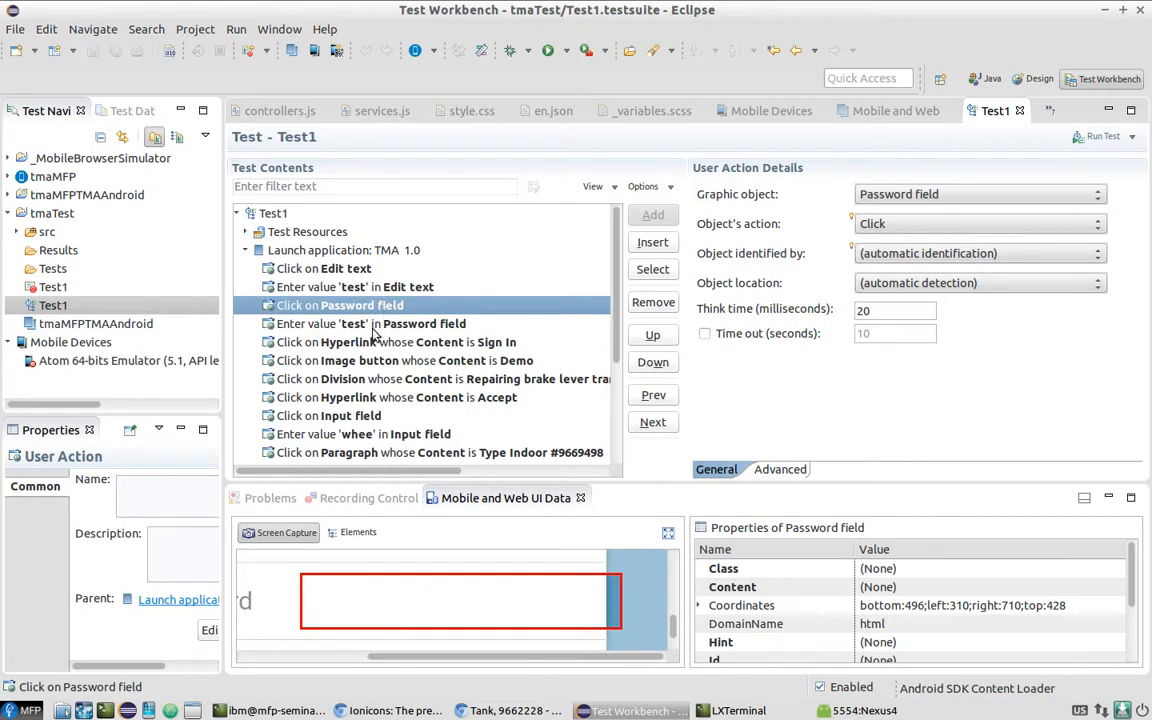
left_click(372, 327)
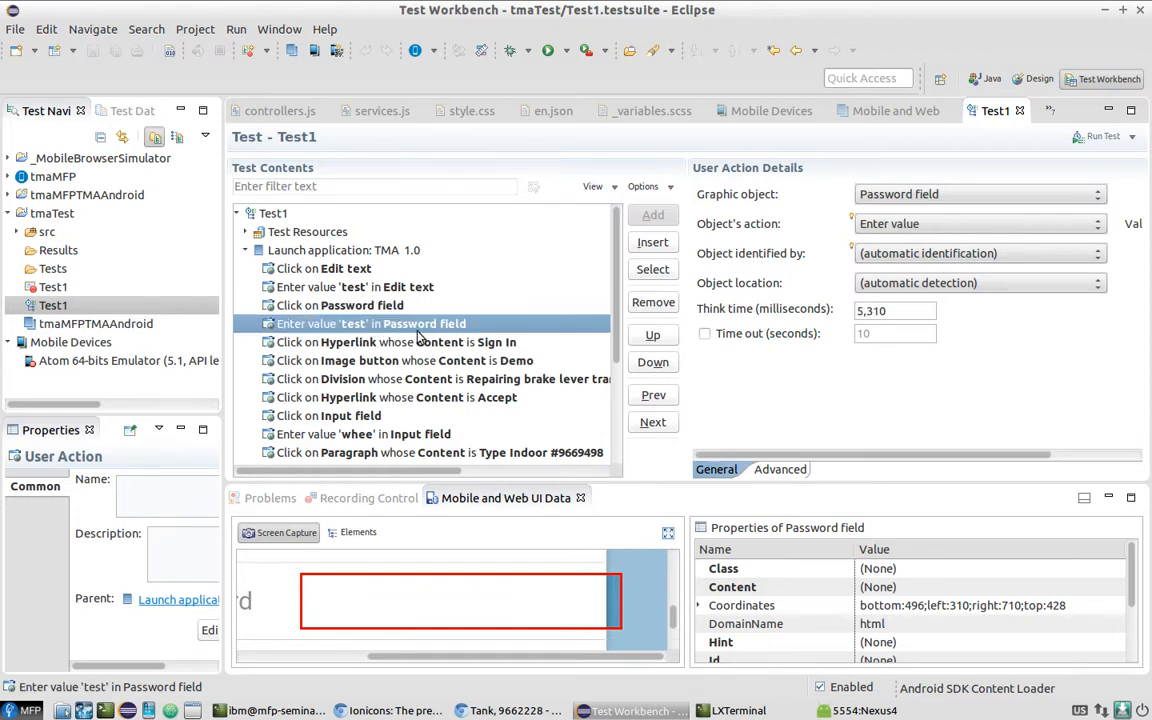
left_click(370, 361)
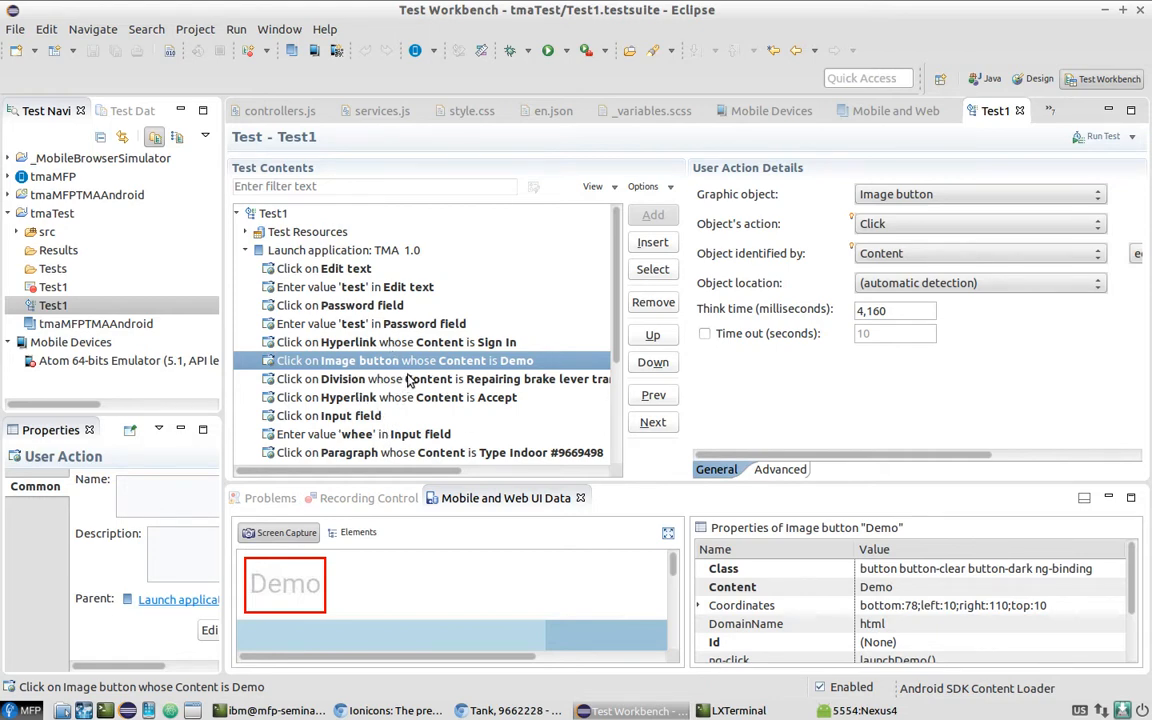
scroll(408, 400, "down", 2)
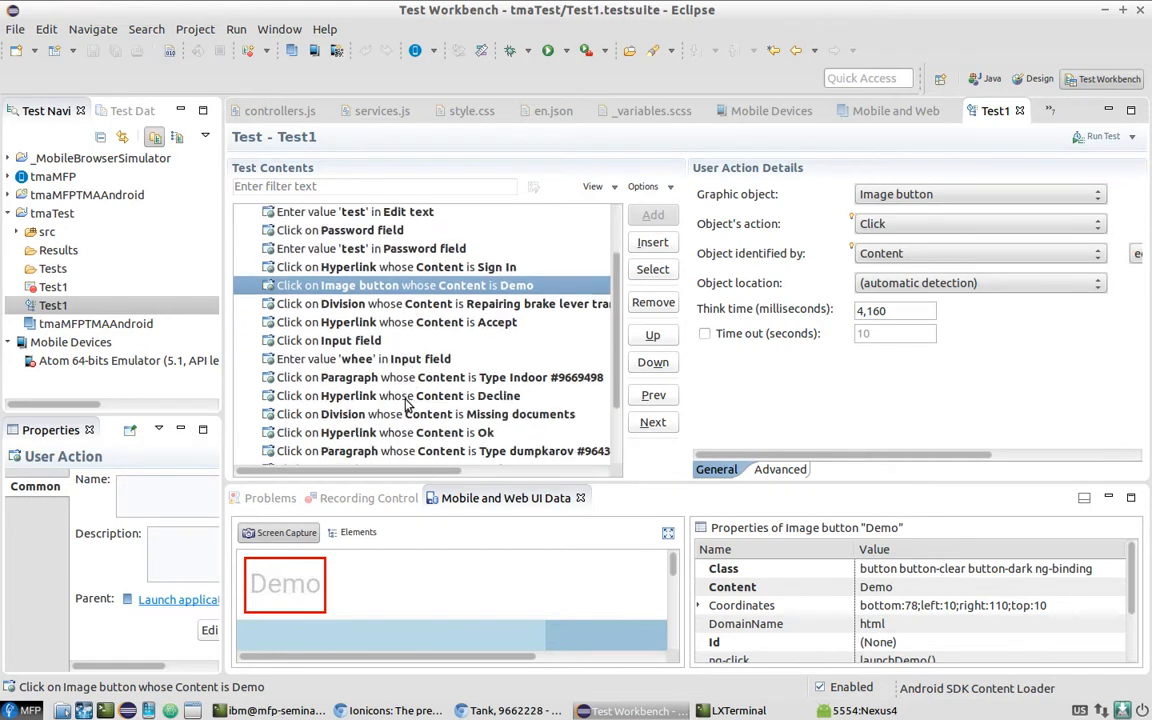
left_click(356, 338)
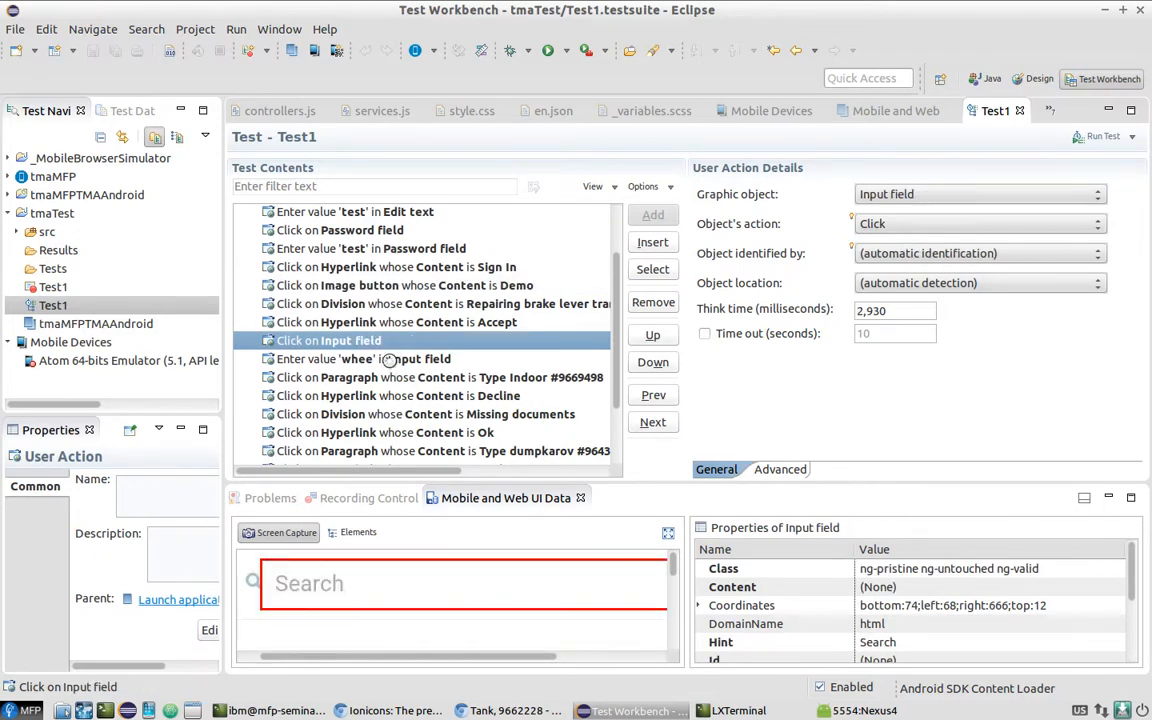
left_click(390, 360)
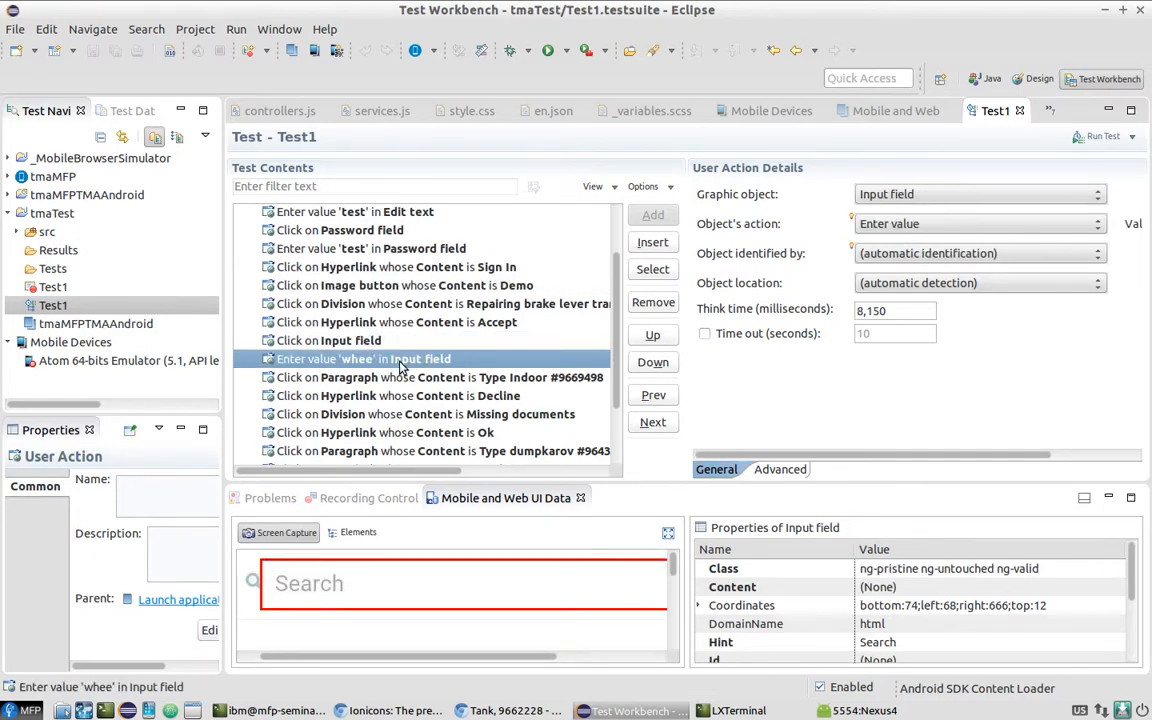
scroll(408, 368, "down", 1)
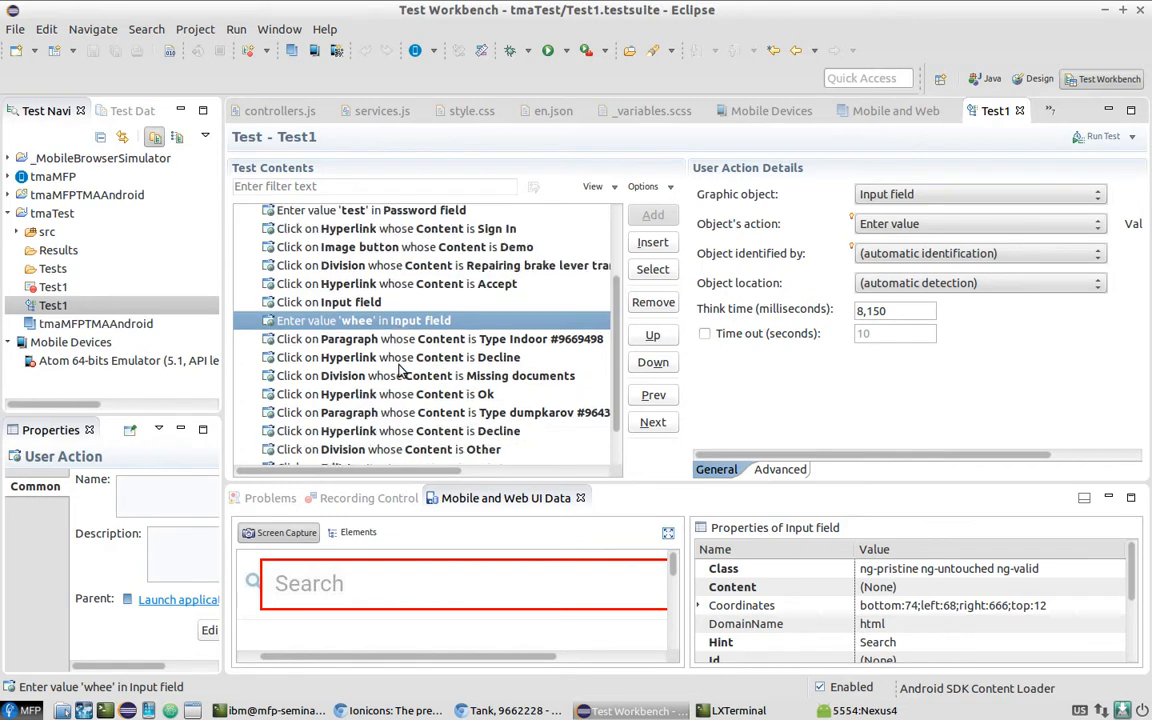
scroll(400, 373, "down", 2)
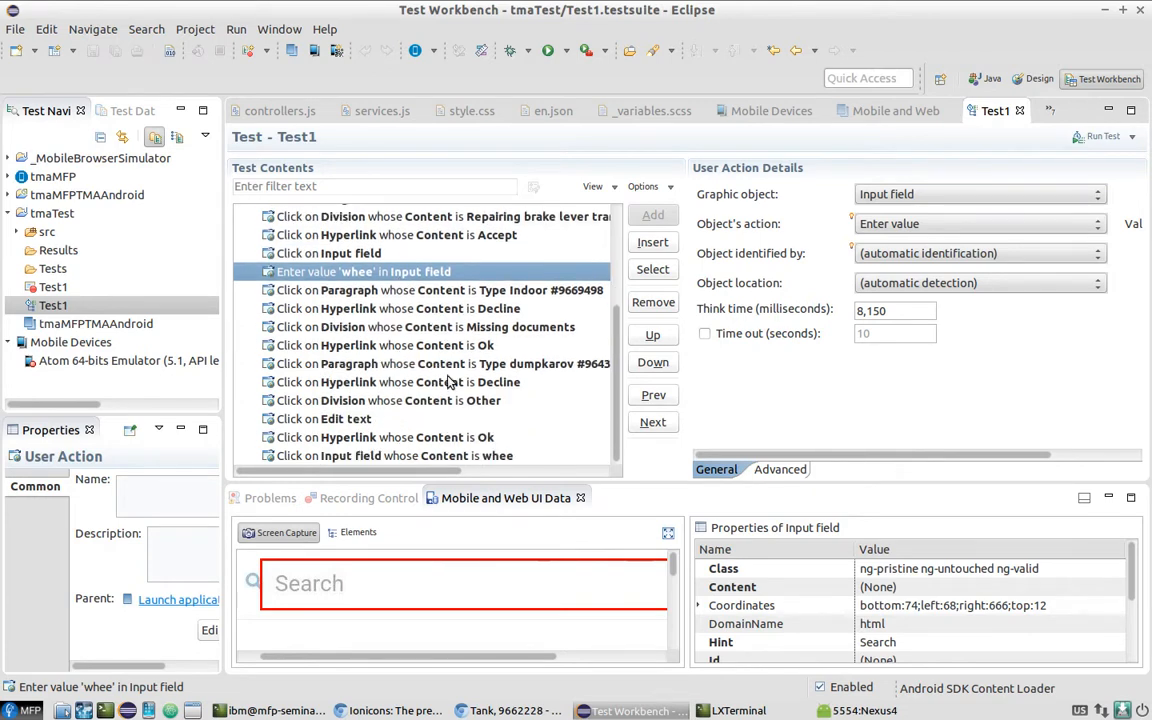
left_click(415, 457)
key("Up")
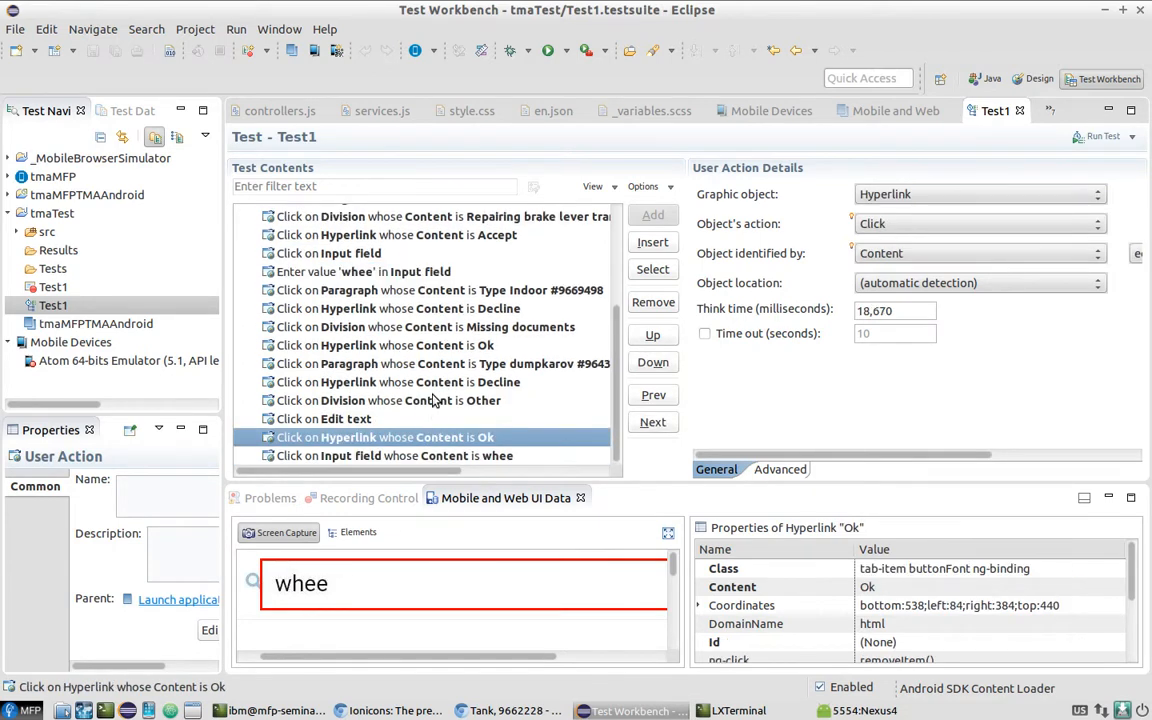
left_click(432, 400)
scroll(440, 398, "up", 3)
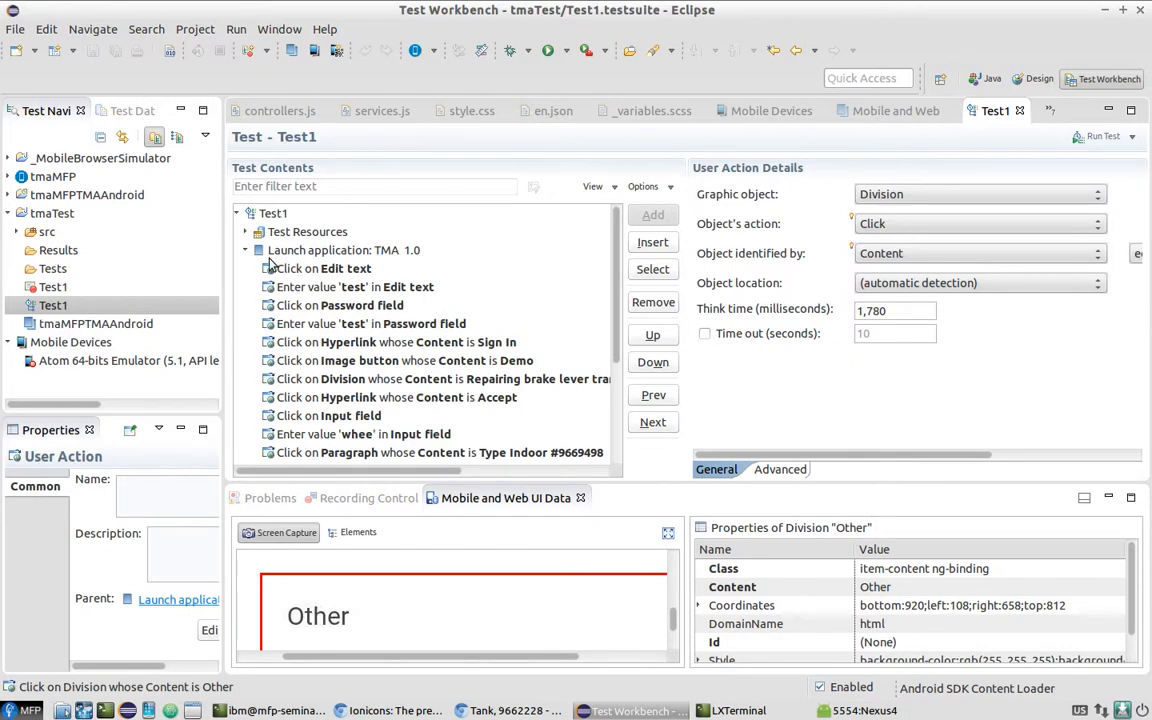
left_click(247, 251)
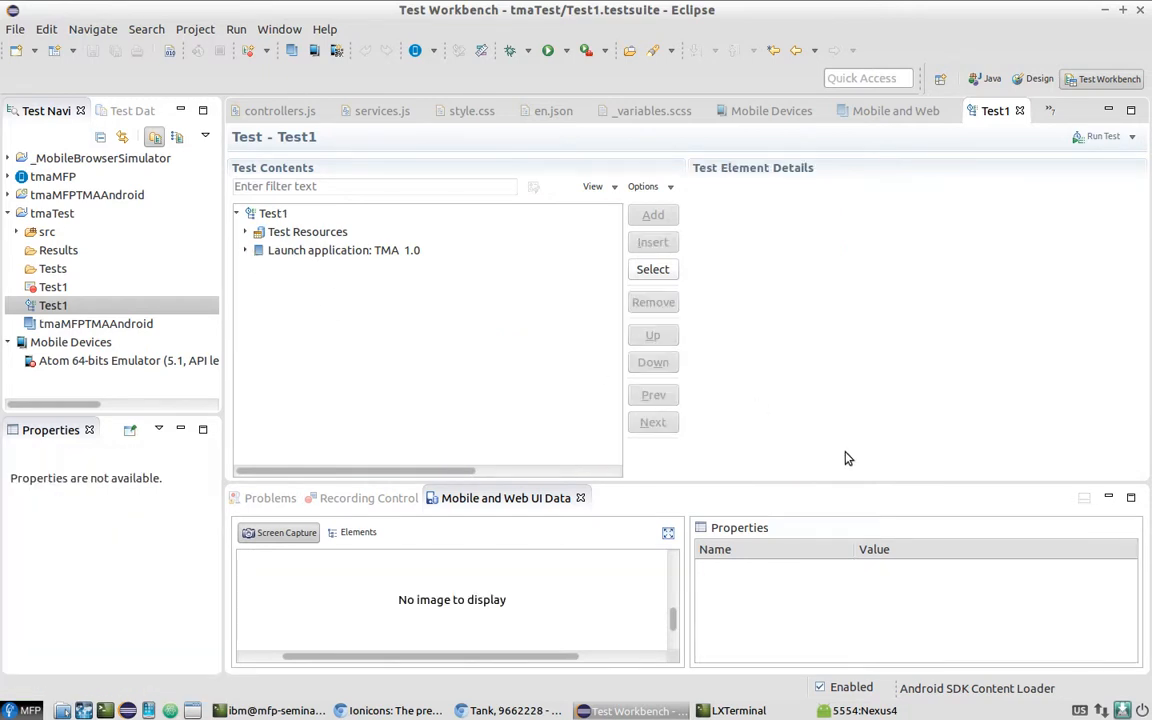
Switch to the emulator's IBM Rational Test Workbench client and open Test1 from the managed TMA app.
left_click(858, 710)
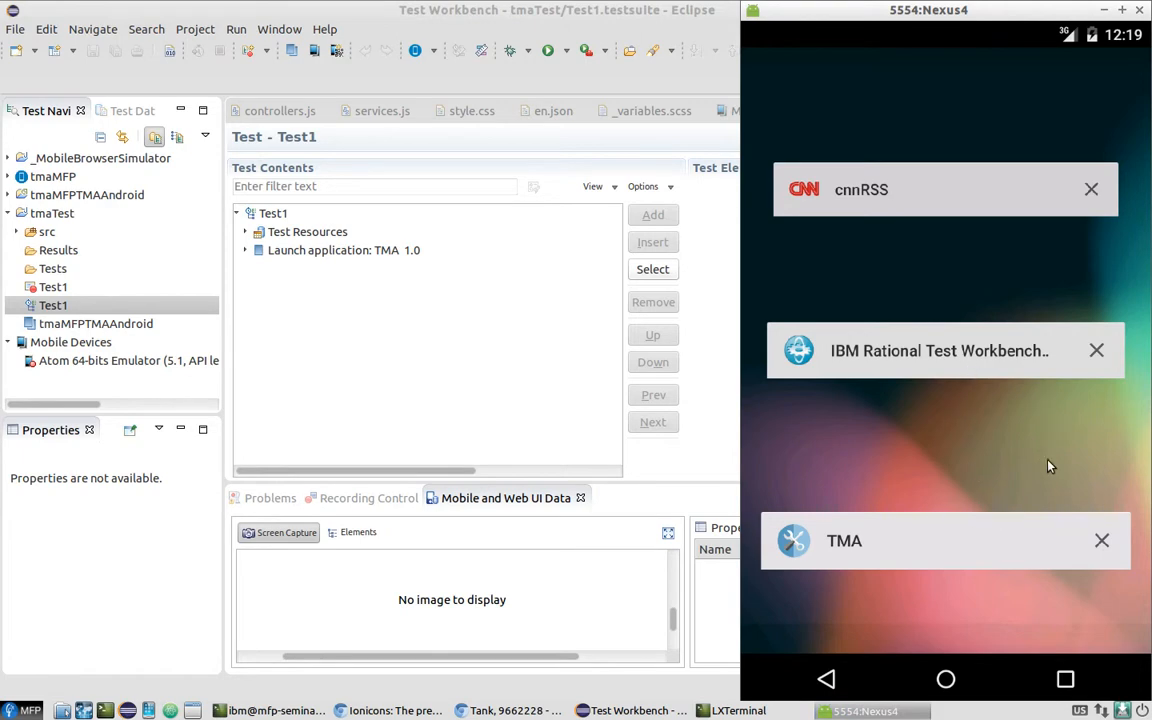
left_click(928, 347)
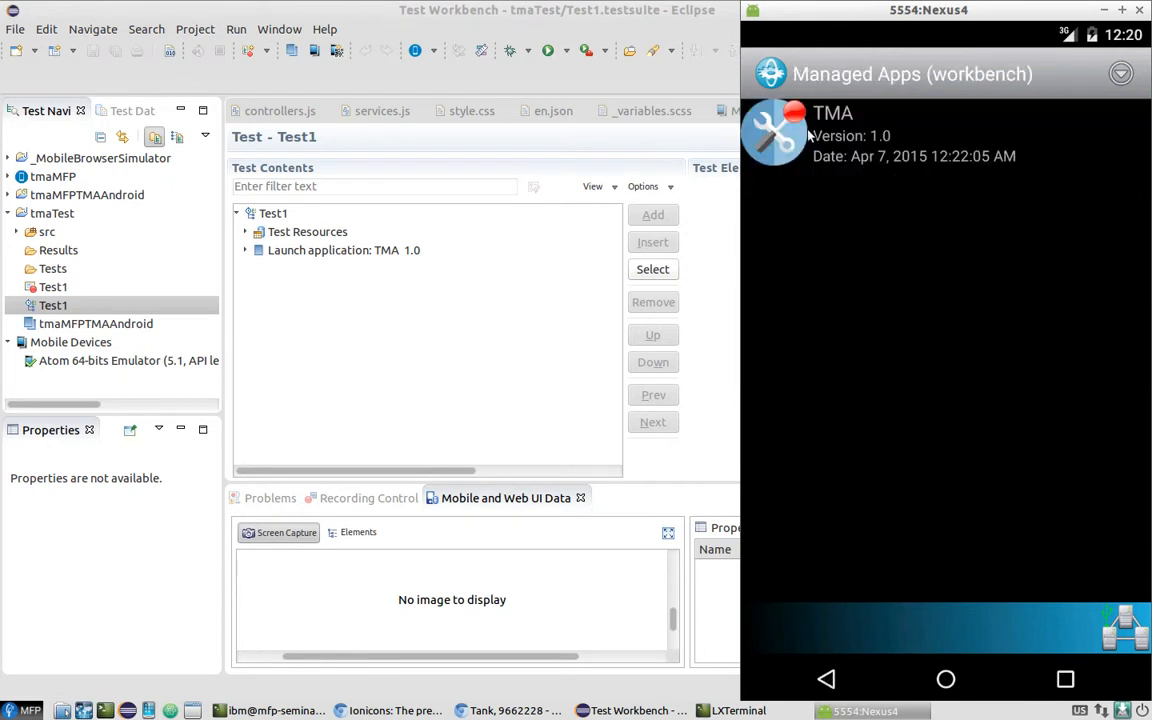
left_click(808, 135)
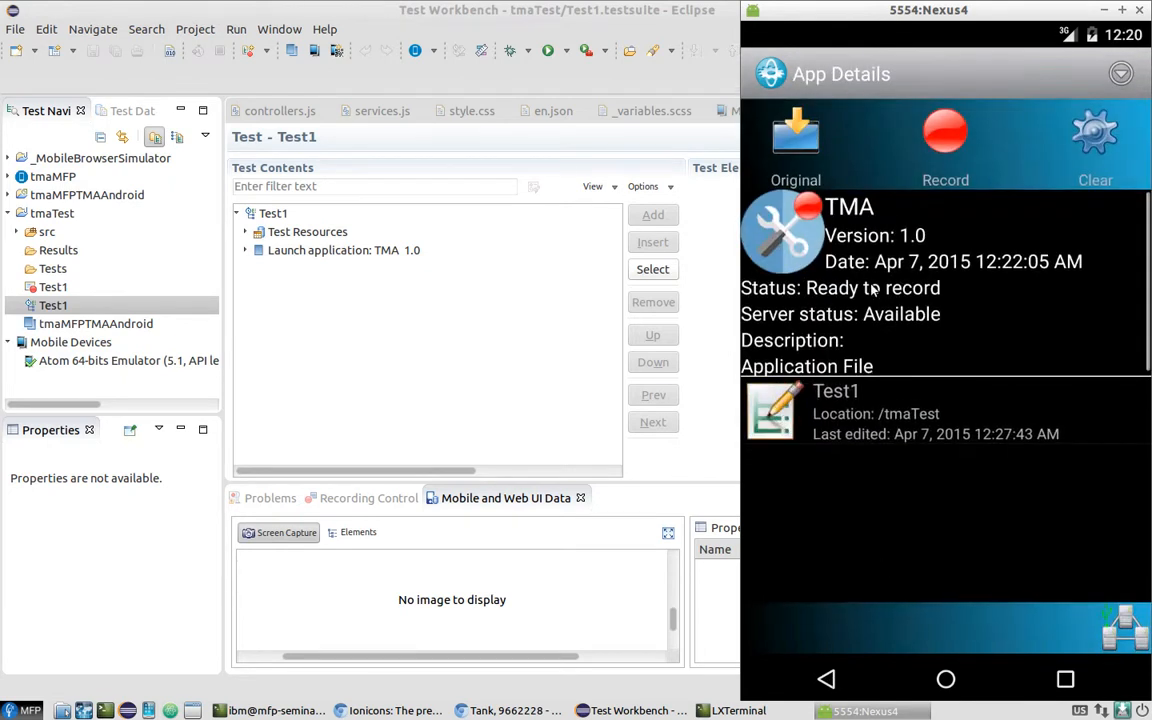
left_click(935, 415)
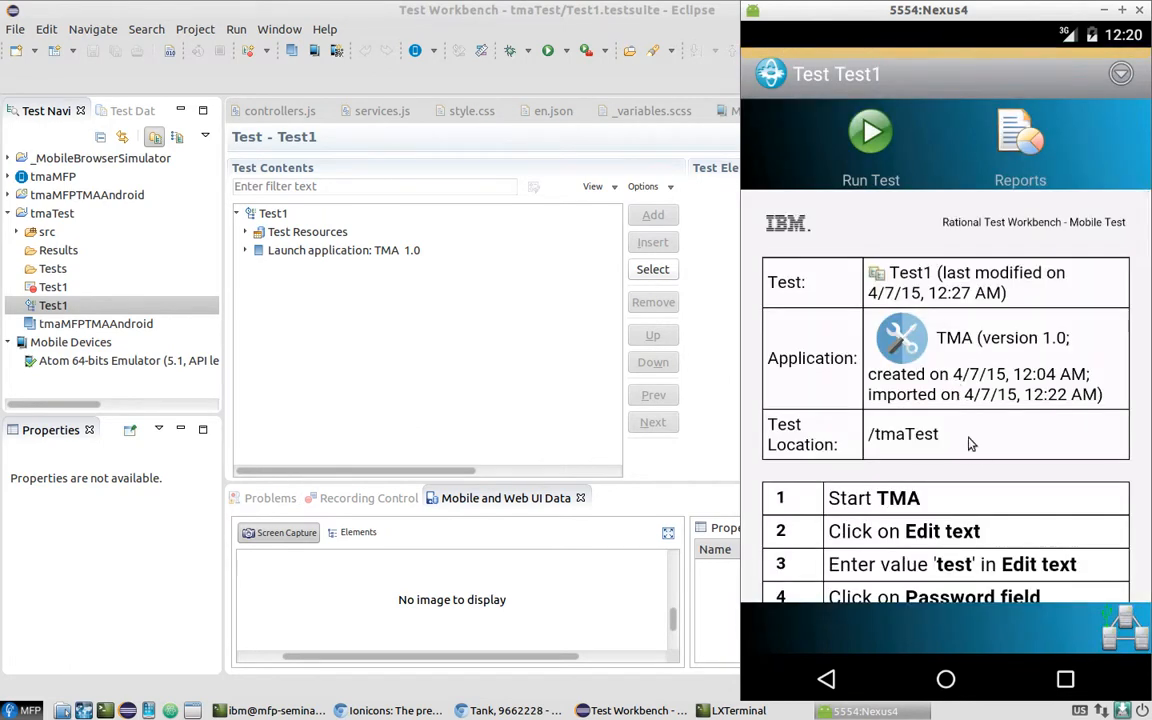
Look through Test1's step list on the device and run the test.
scroll(960, 375, "down", 4)
left_click_drag(973, 327, 982, 351)
left_click_drag(978, 432, 993, 464)
left_click_drag(1016, 249, 1022, 348)
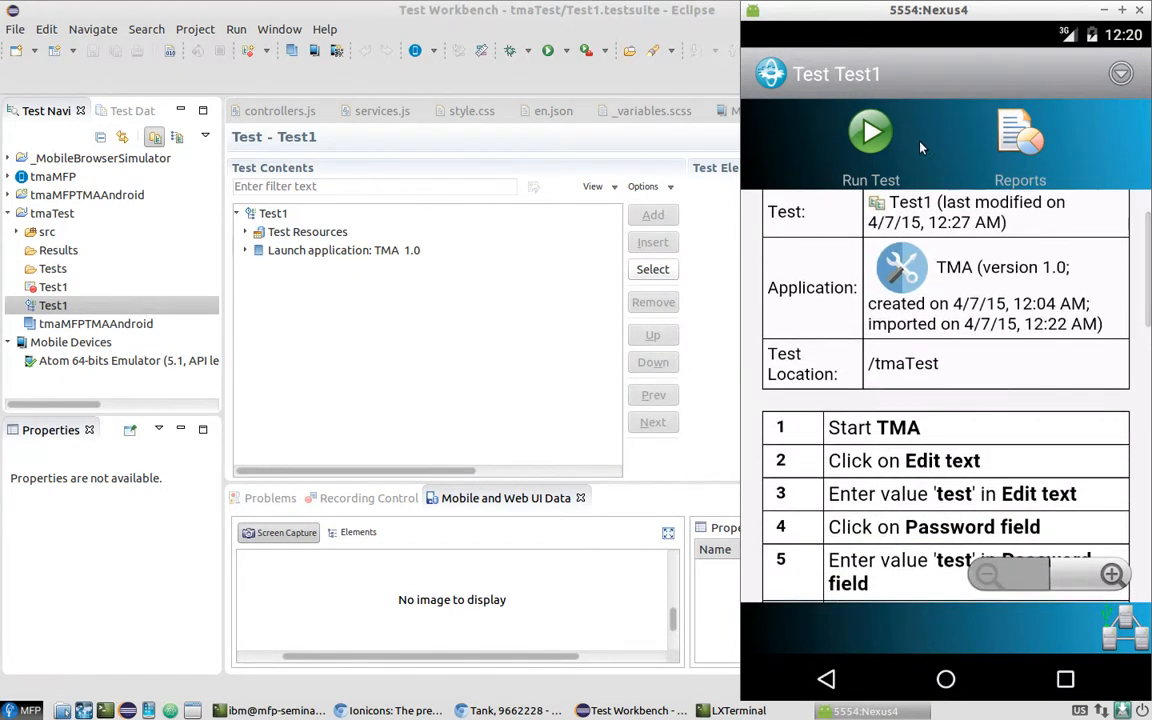
left_click(870, 150)
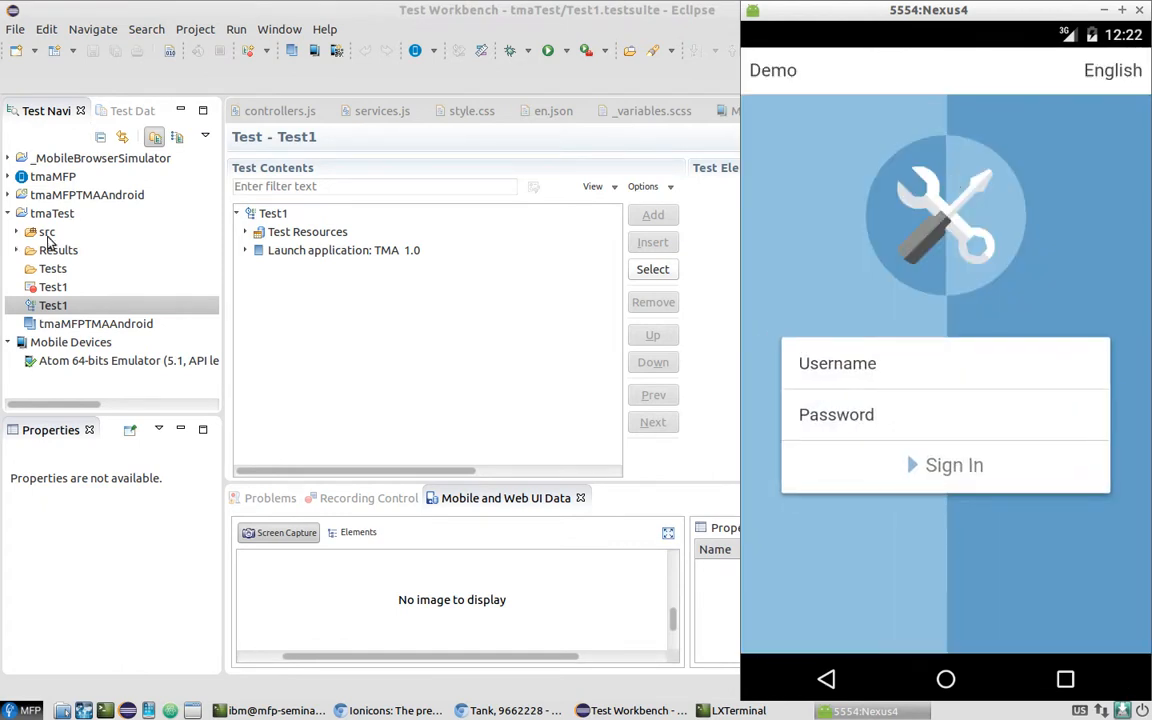
Open the Test1 run report from tmaTest's Results folder and restore the workbench window beside the emulator.
left_click(16, 250)
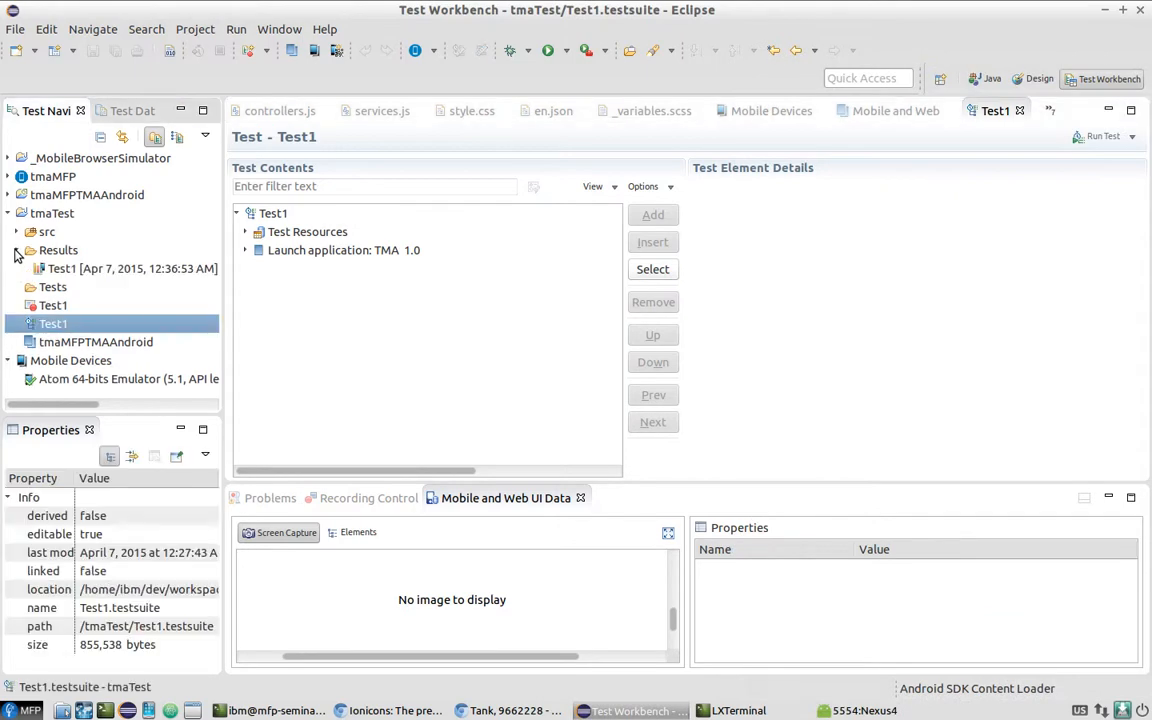
double_click(83, 270)
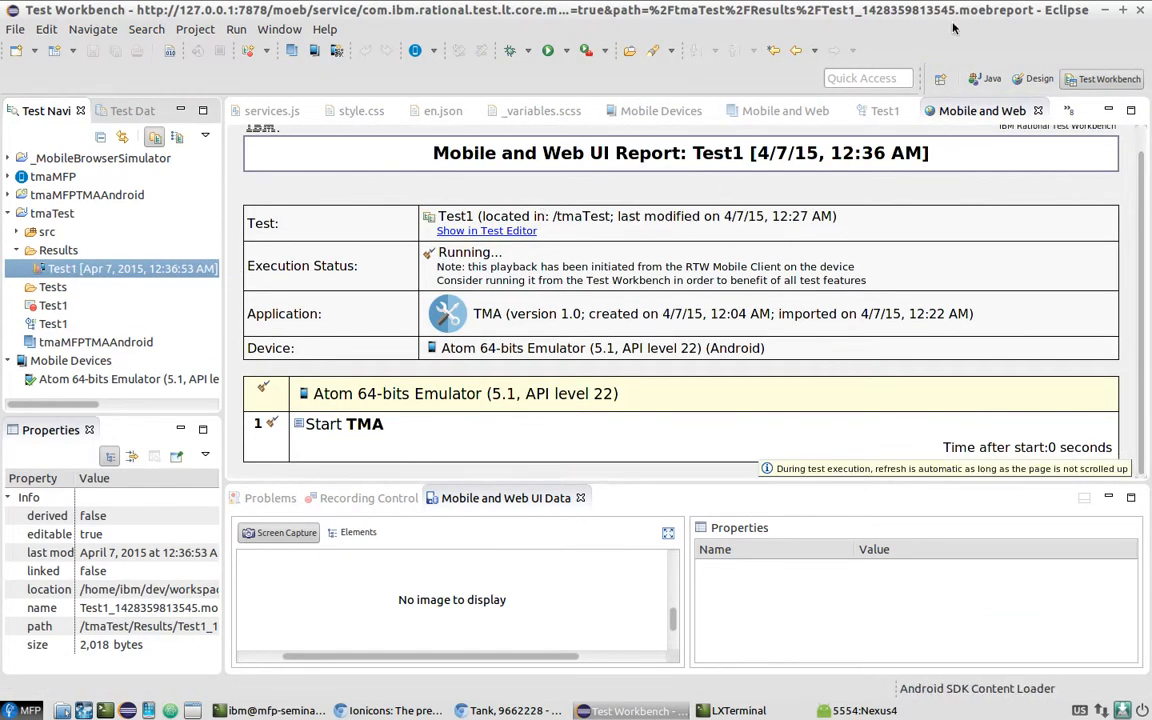
double_click(1012, 8)
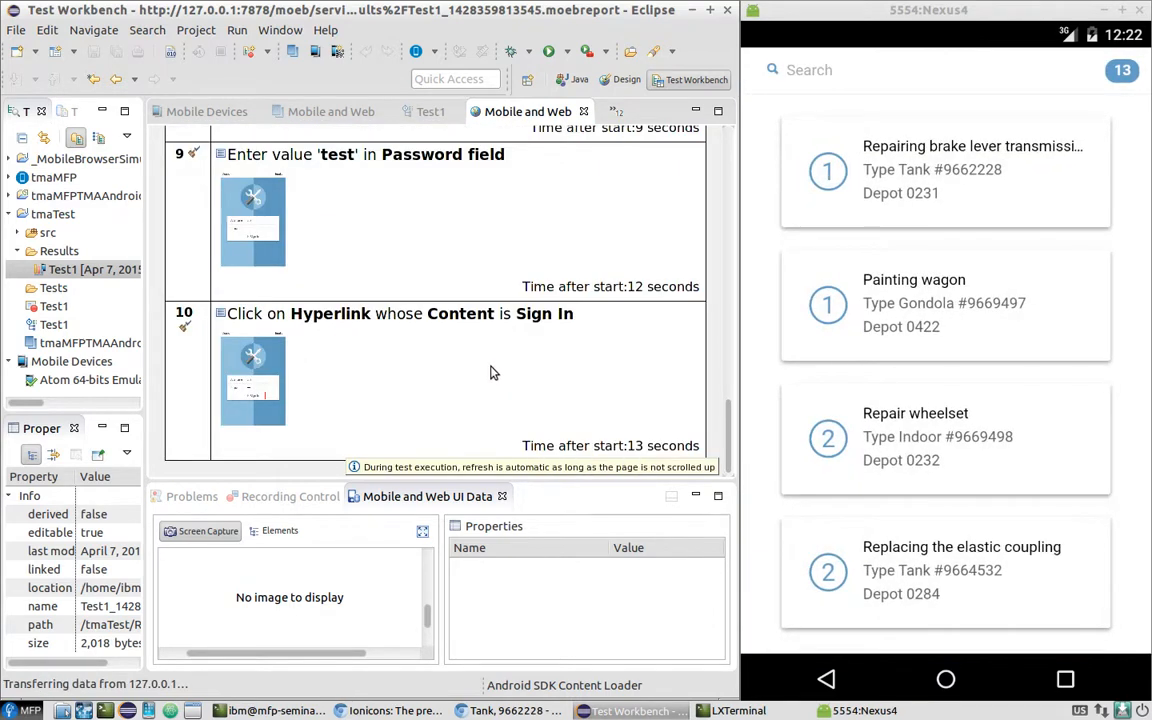
Examine the Test1 report's executed steps, think times and screen captures during the playback, and close the report.
scroll(463, 365, "up", 10)
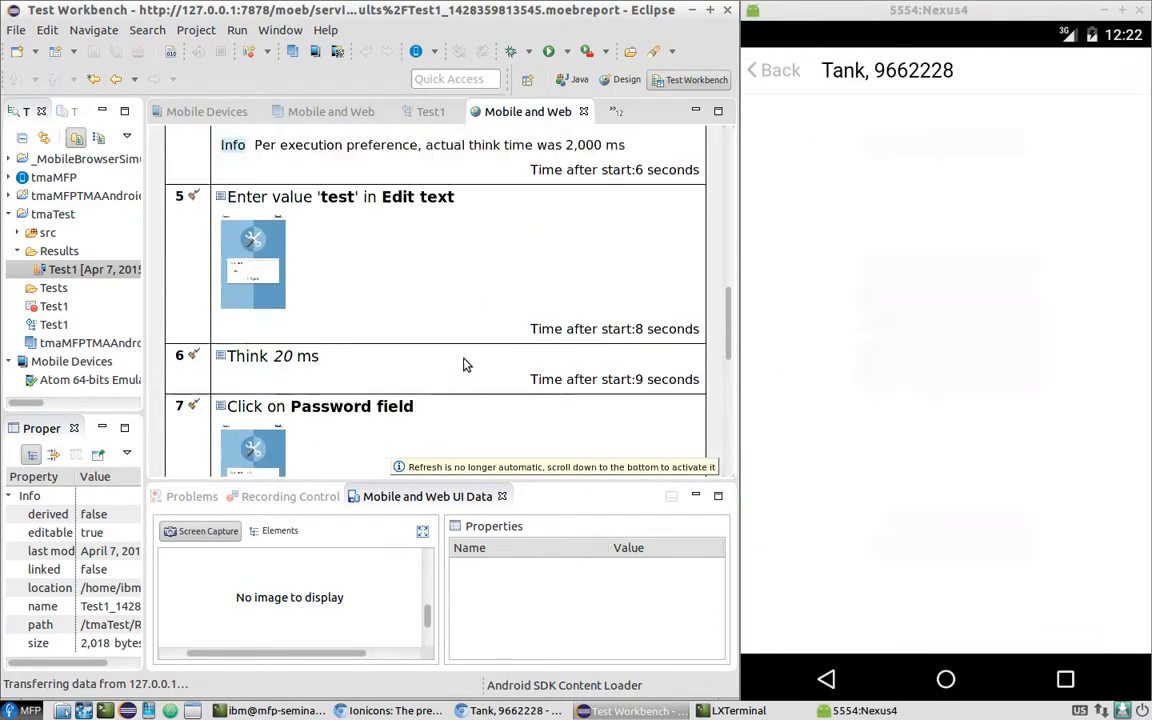
scroll(463, 365, "up", 3)
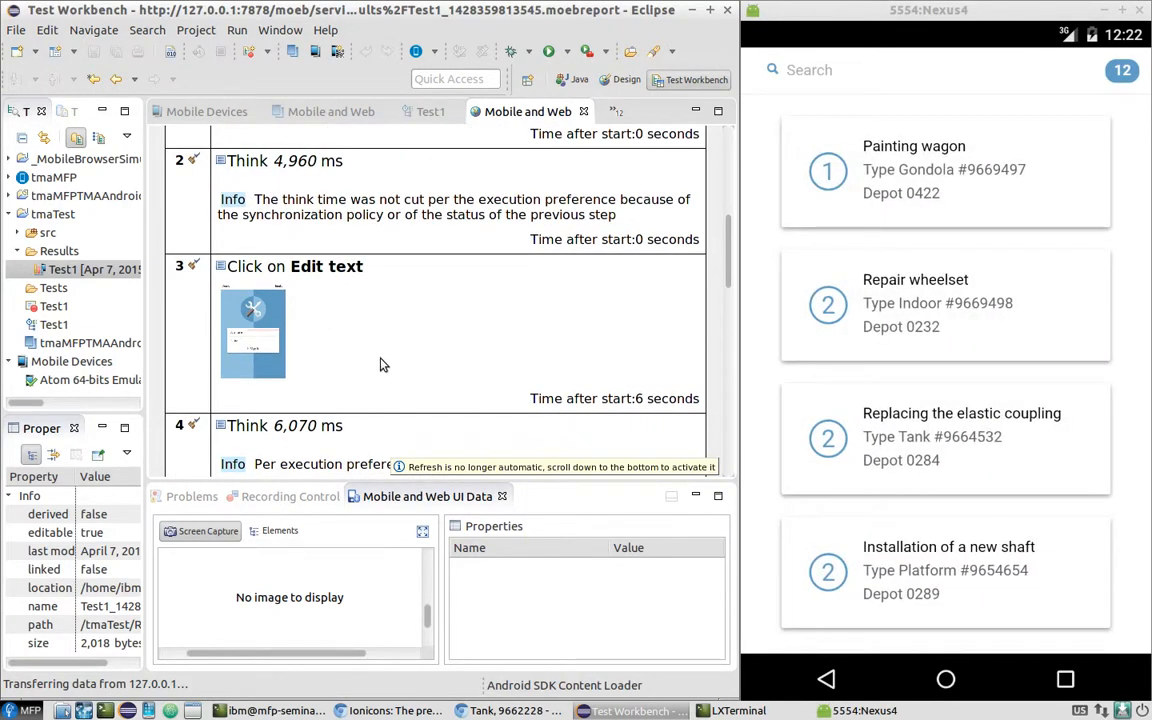
scroll(381, 355, "down", 3)
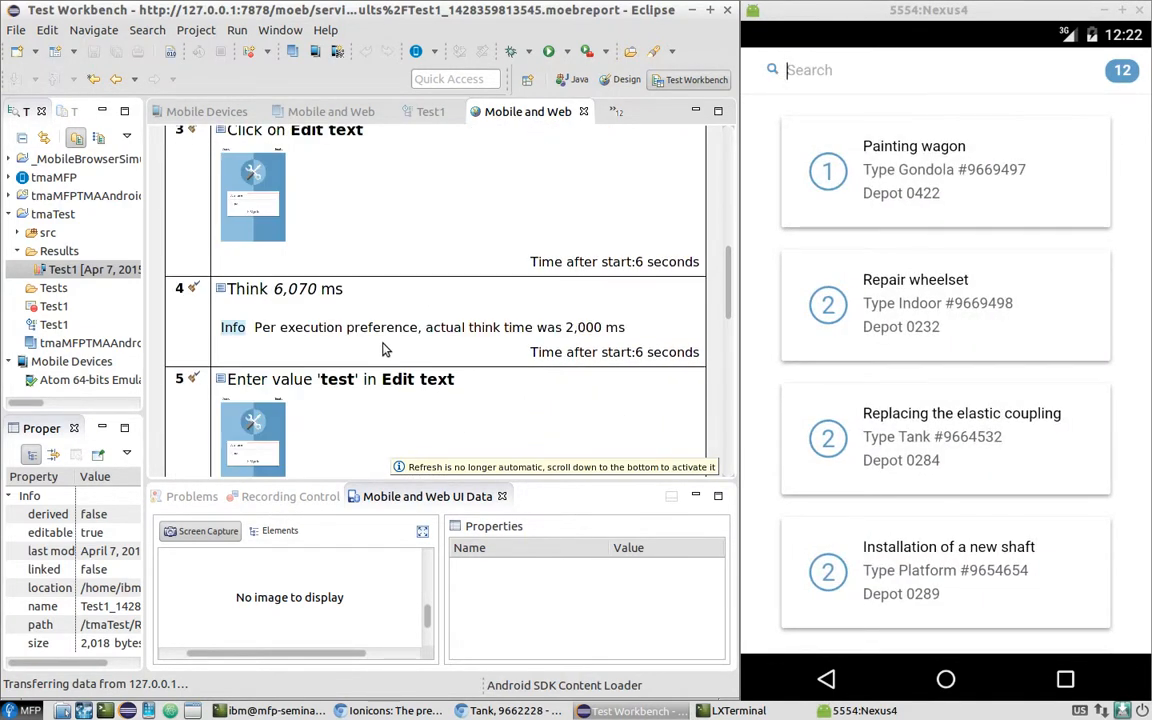
scroll(381, 349, "down", 2)
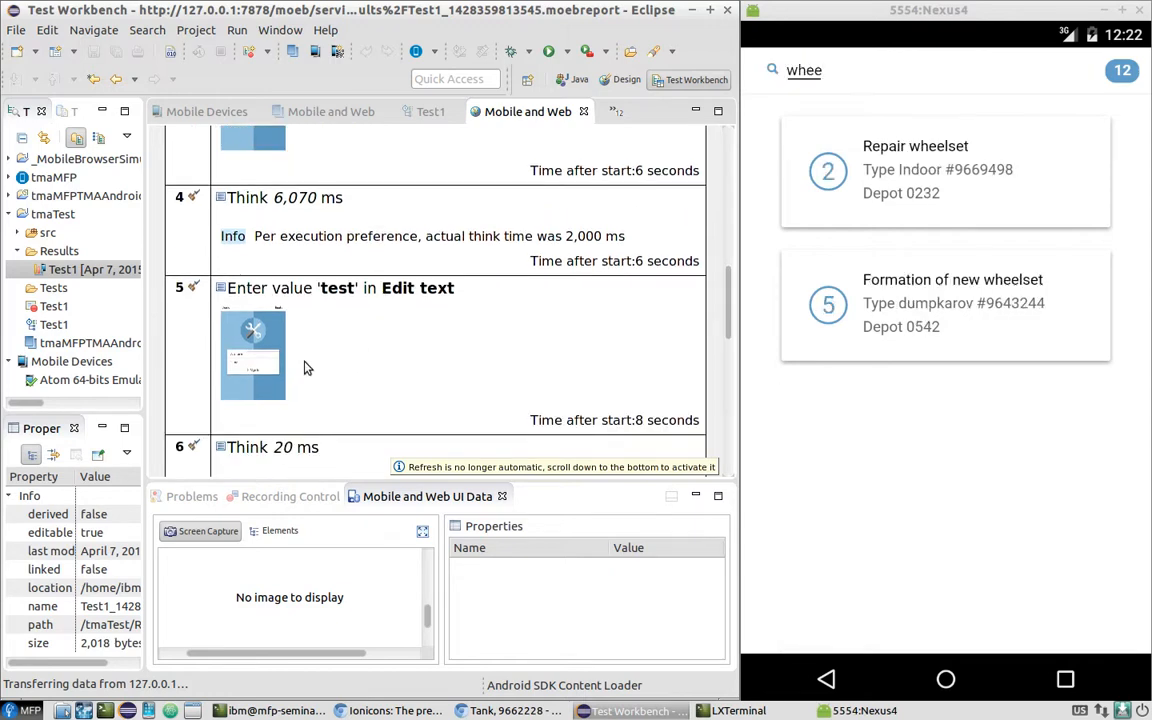
left_click(268, 355)
scroll(360, 337, "down", 4)
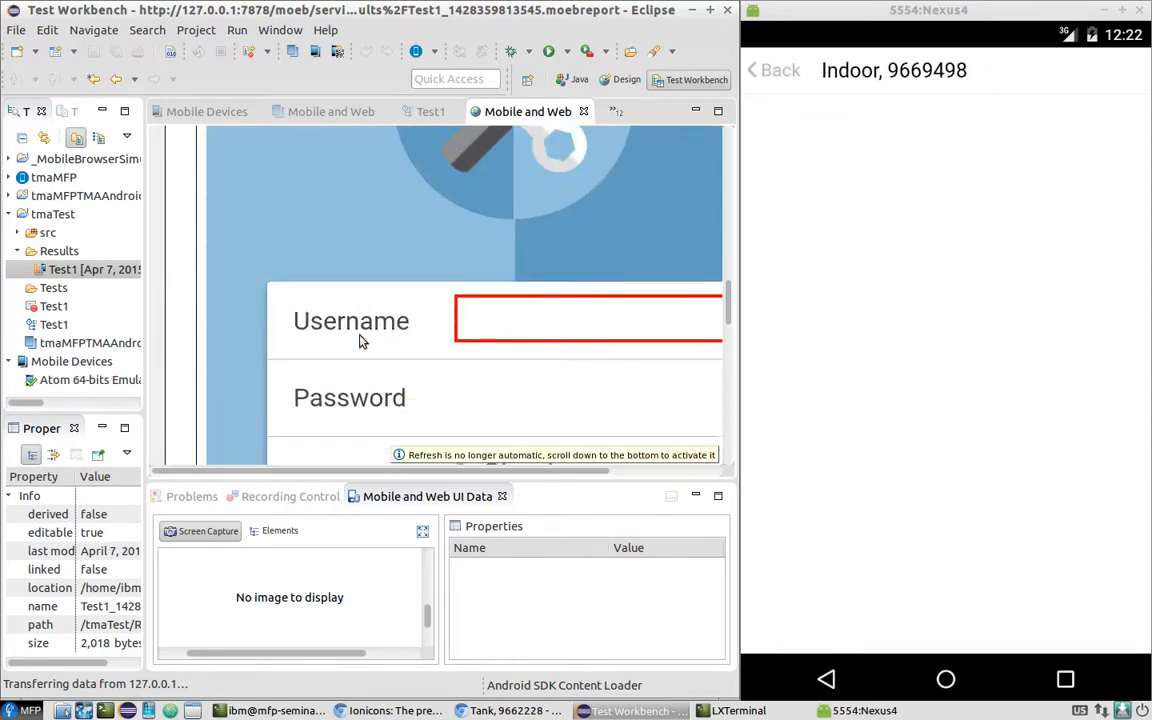
scroll(368, 330, "down", 8)
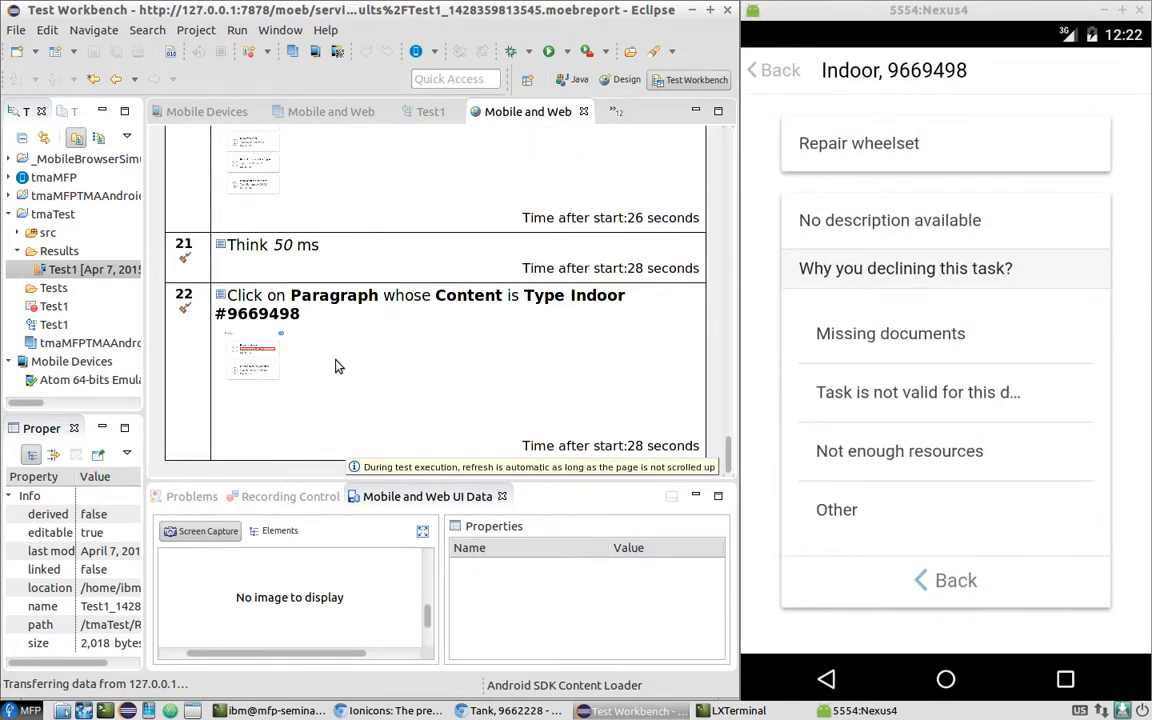
left_click(270, 360)
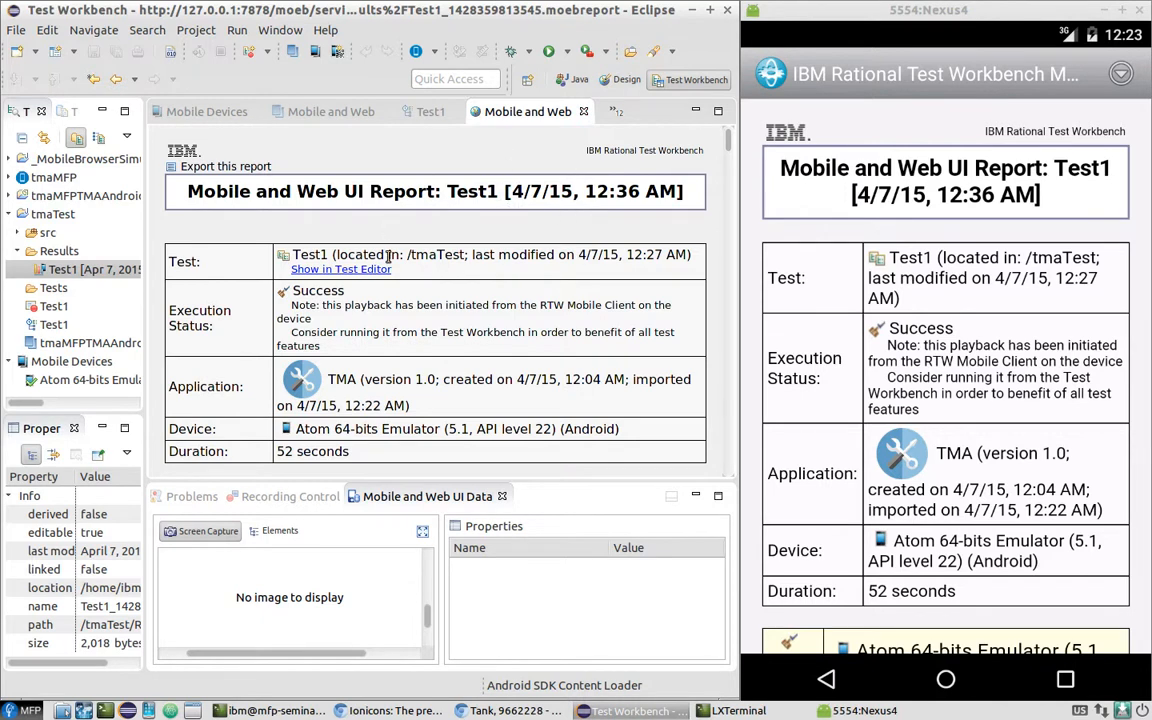
left_click(585, 112)
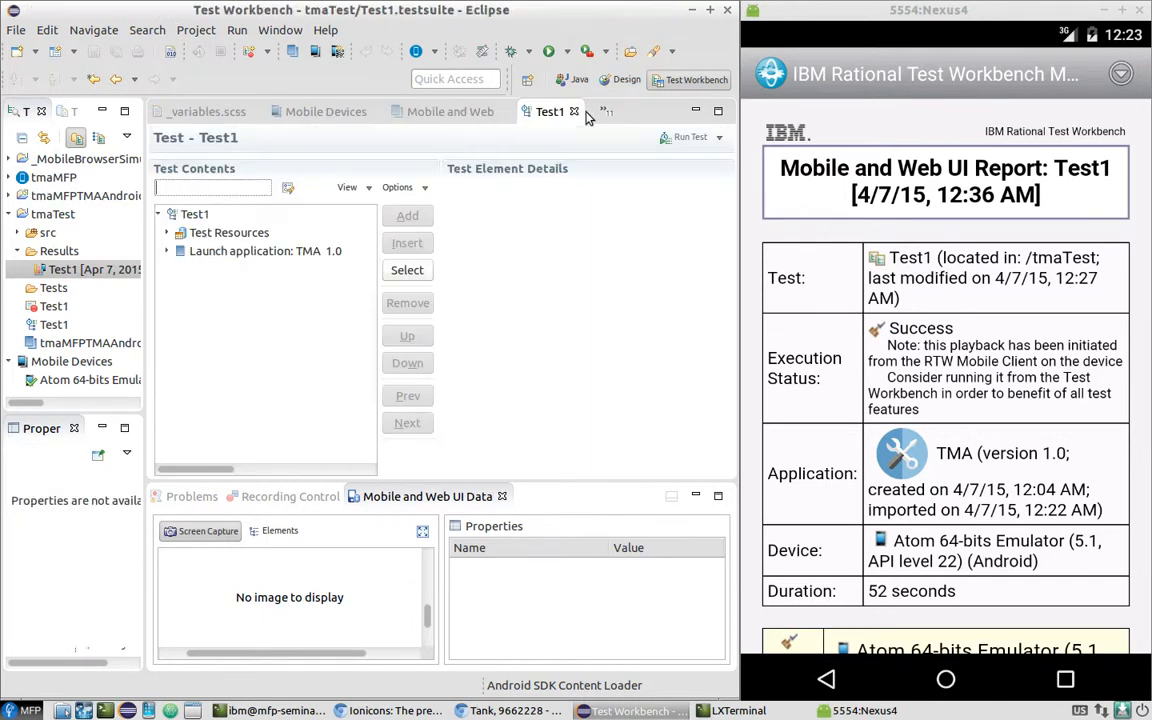